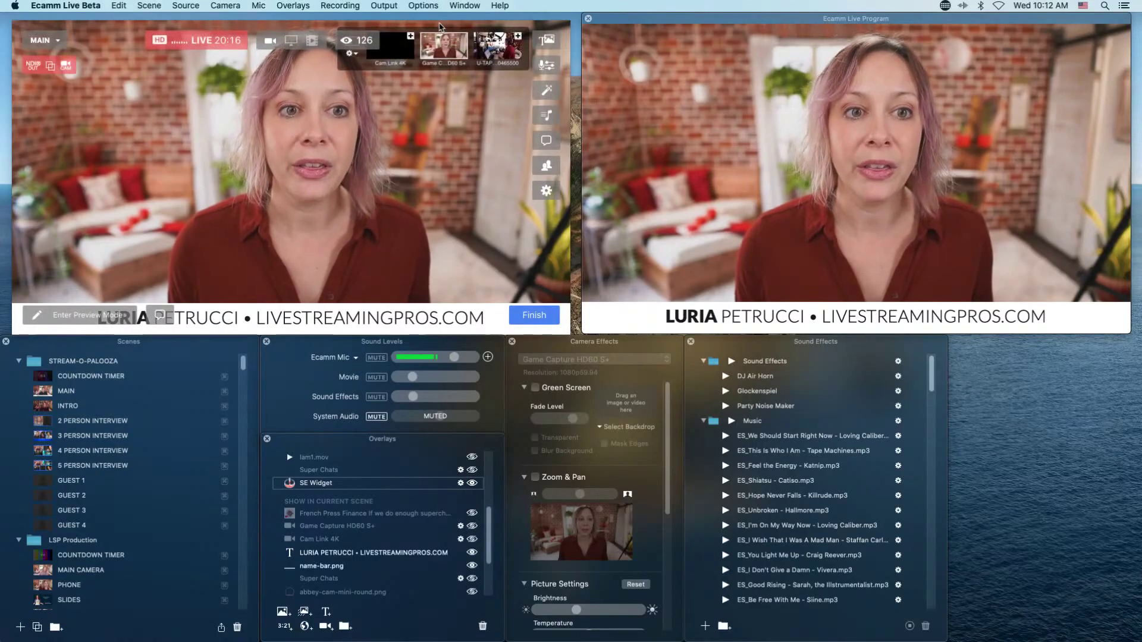
Move the preview window to the left screen edge and go live with the 2 PERSON INTERVIEW scene.
left_click_drag(439, 22, 443, 4)
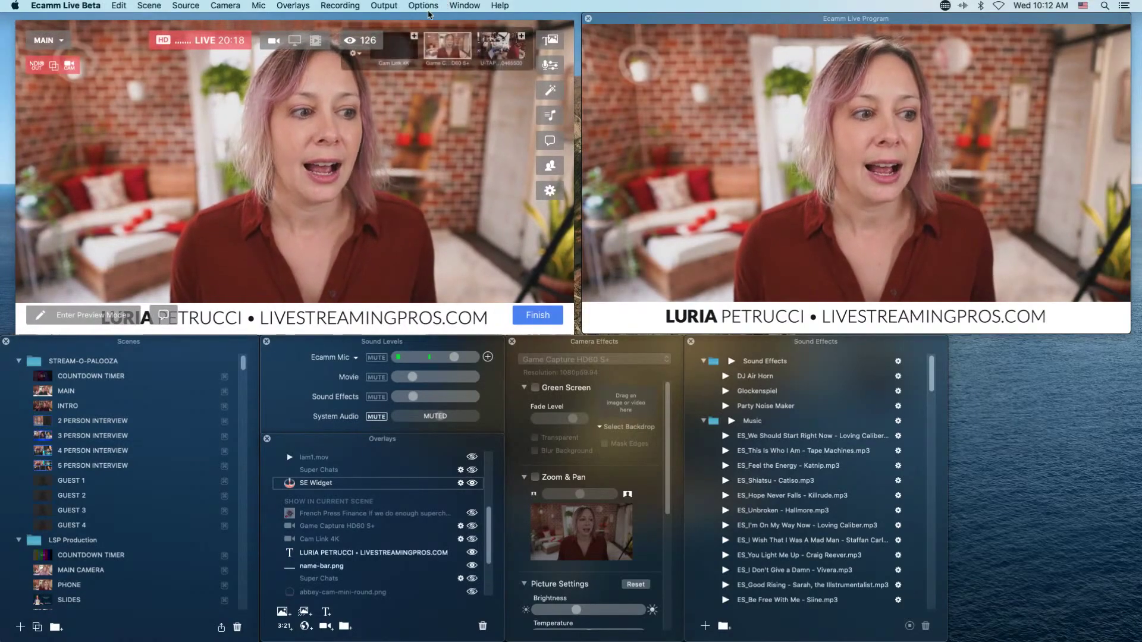
mouse_move(353, 27)
left_mouse_down()
mouse_move(337, 24)
mouse_move(350, 21)
left_mouse_up()
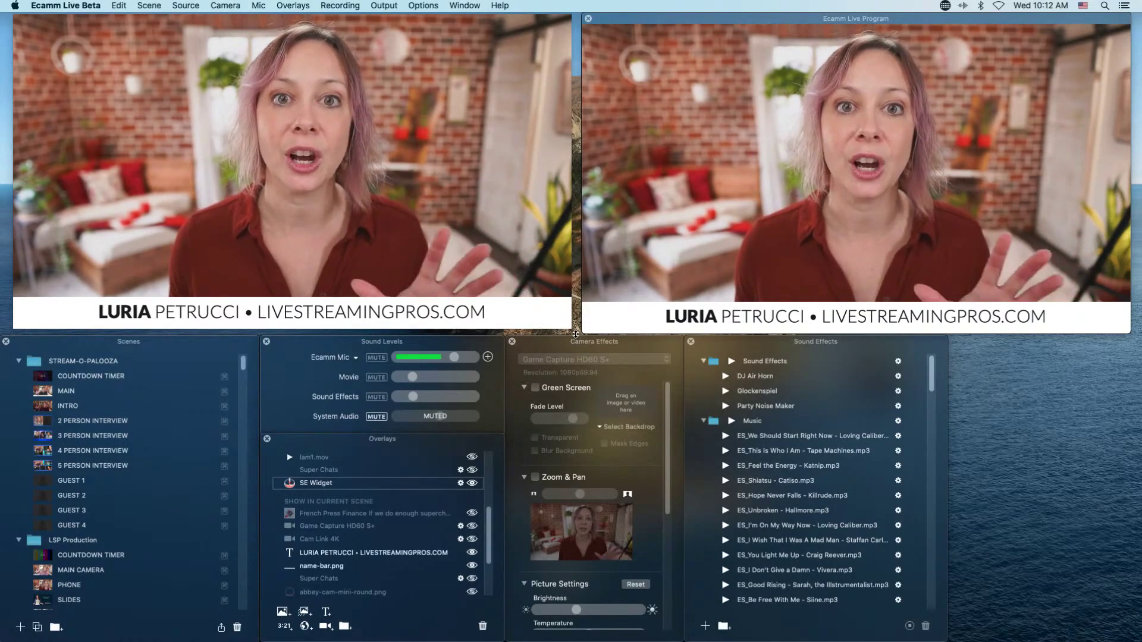
key("super+2")
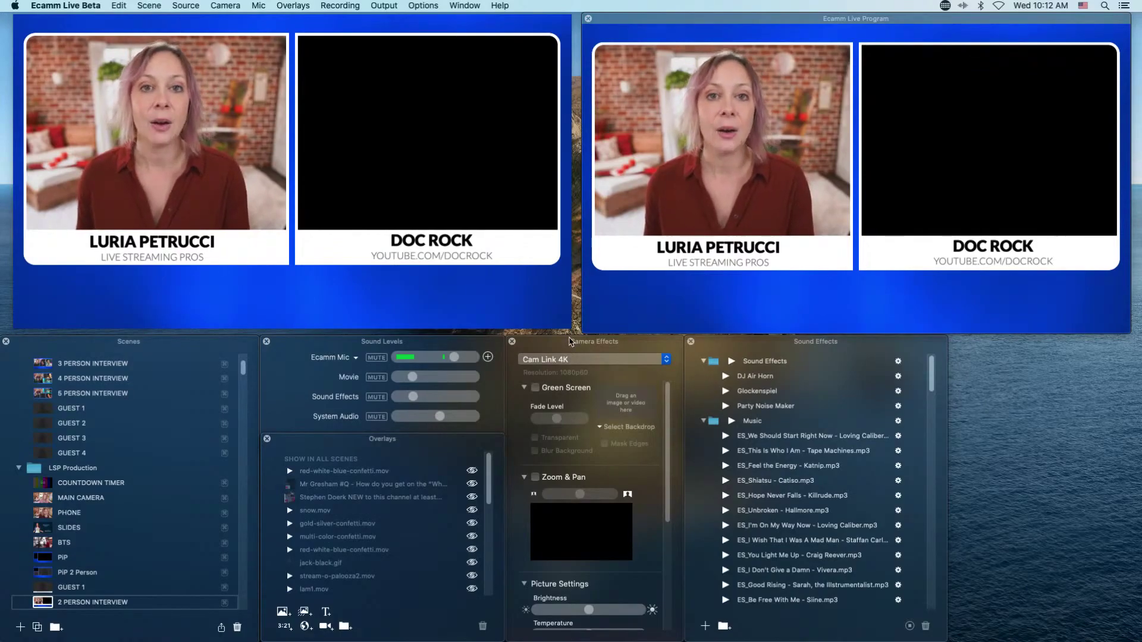
Switch the live scene through GUEST 1 and MAIN, then put CTA MUSIC on air.
key("super+1")
key("super+3")
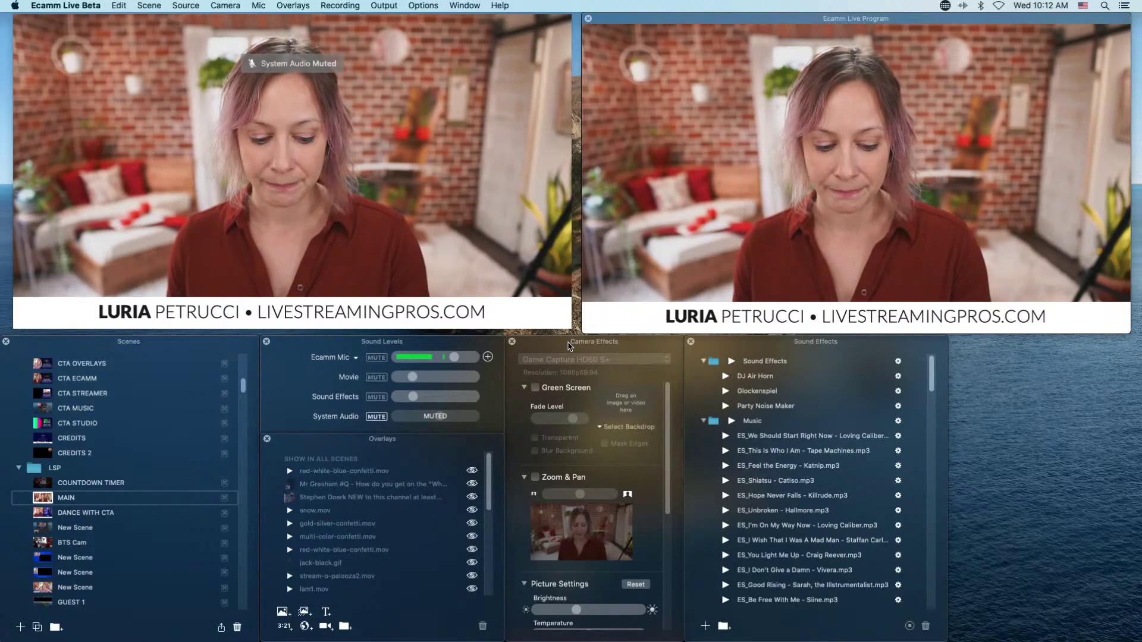
key("super+5")
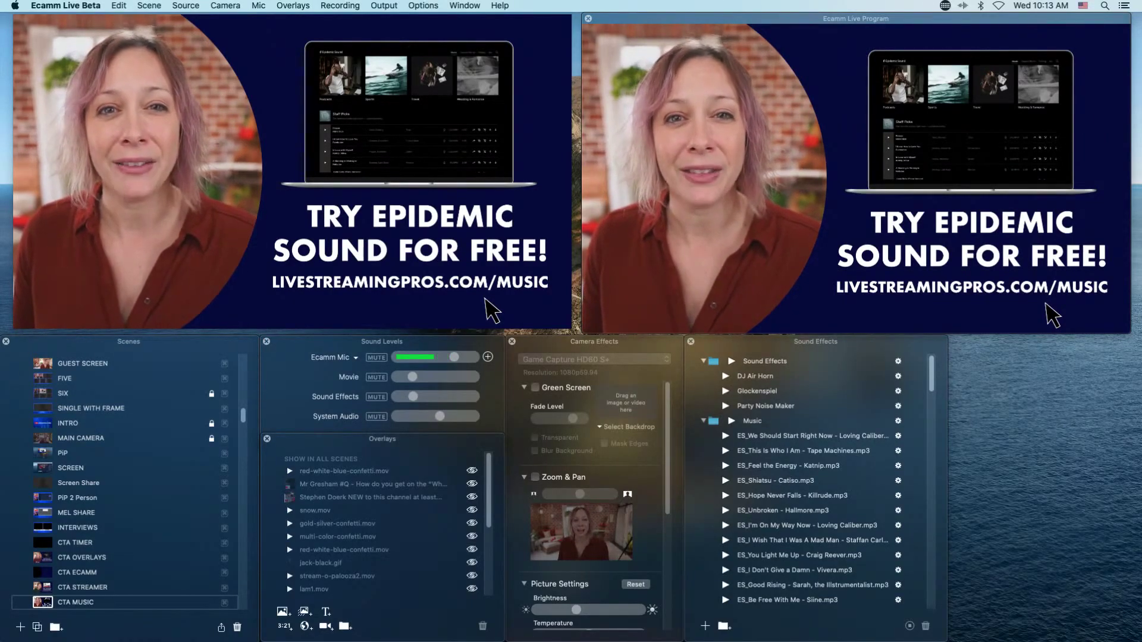
Switch the live stream from CTA MUSIC back to the MAIN scene.
key("super+1")
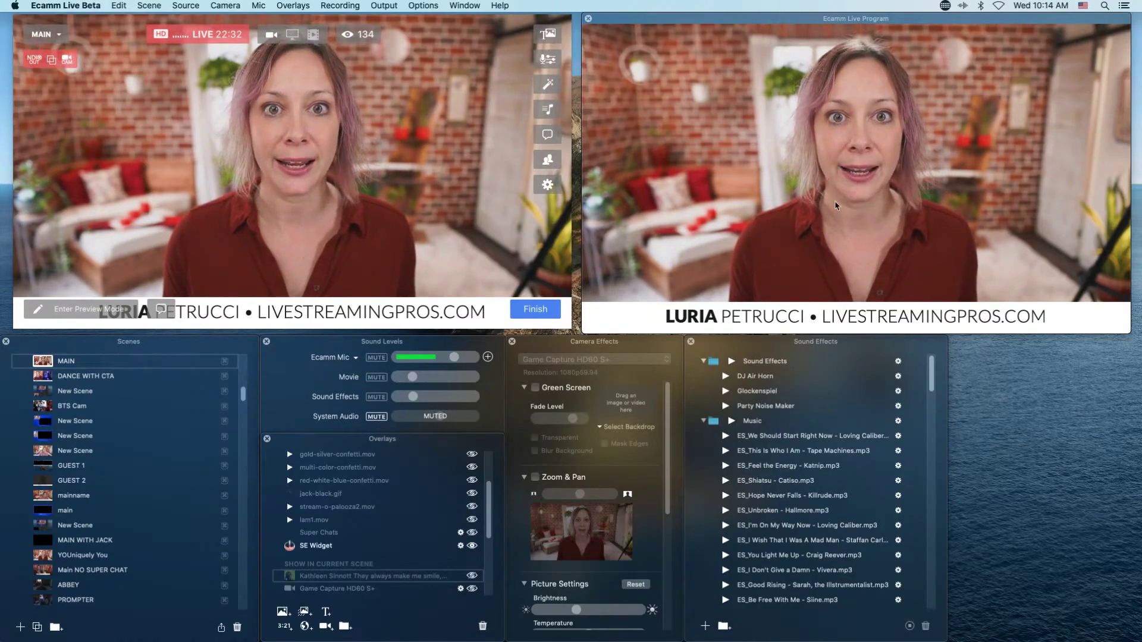
Enter Preview Mode from the preview window while MAIN stays live.
mouse_move(353, 121)
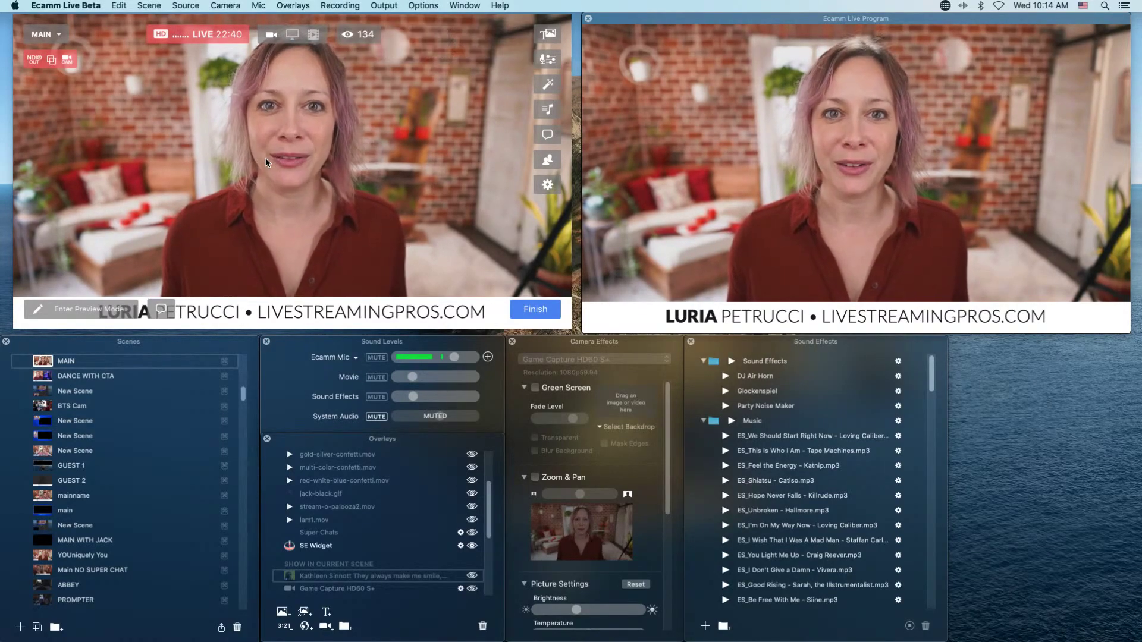
mouse_move(283, 83)
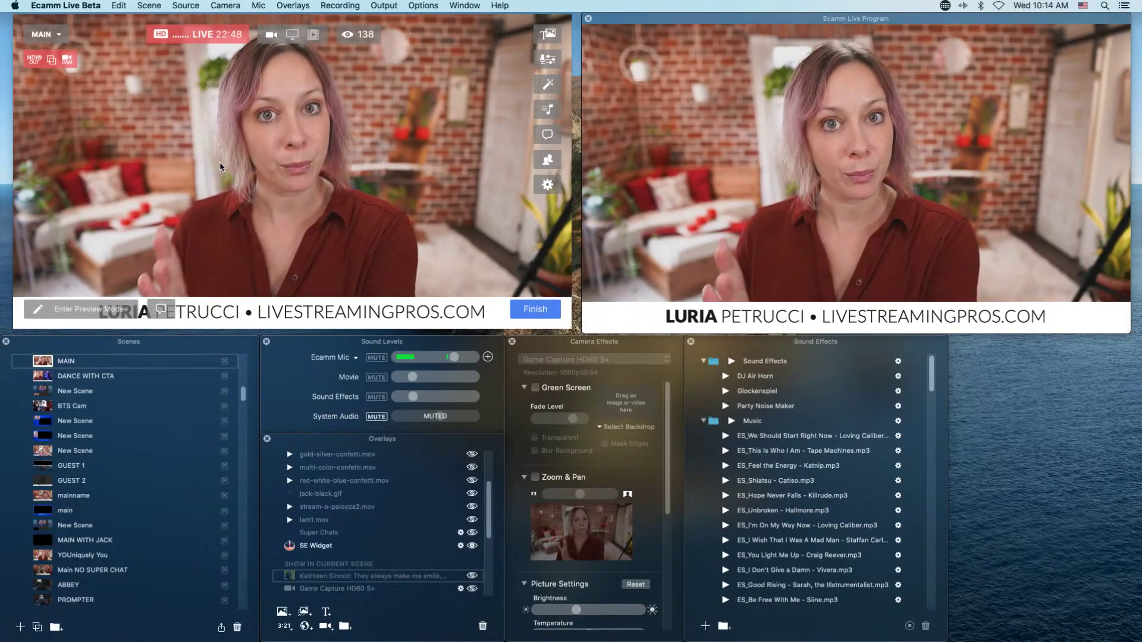
mouse_move(221, 168)
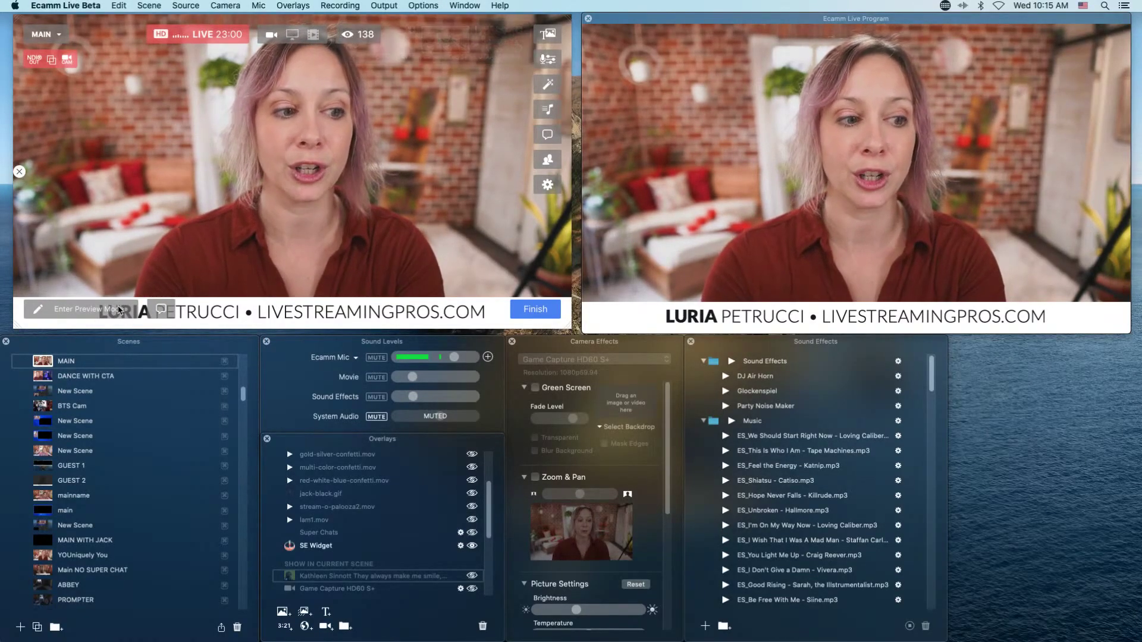
mouse_move(70, 299)
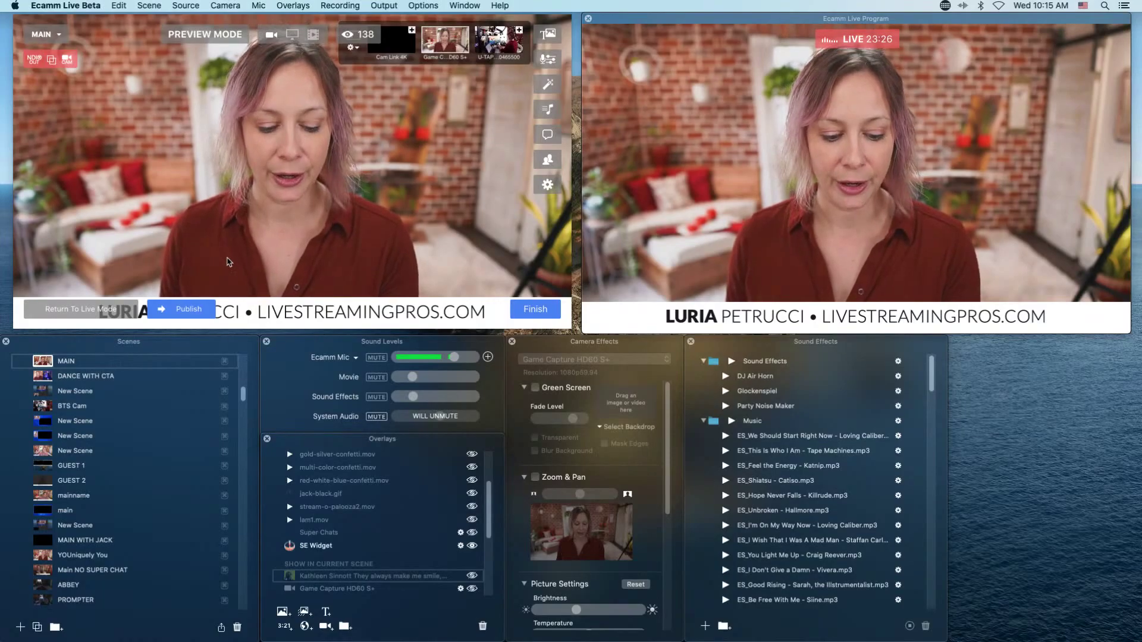
Stage BTS Cam in Preview Mode and publish it, then repeat this from MAIN.
key("Down")
key("Down")
key("Down")
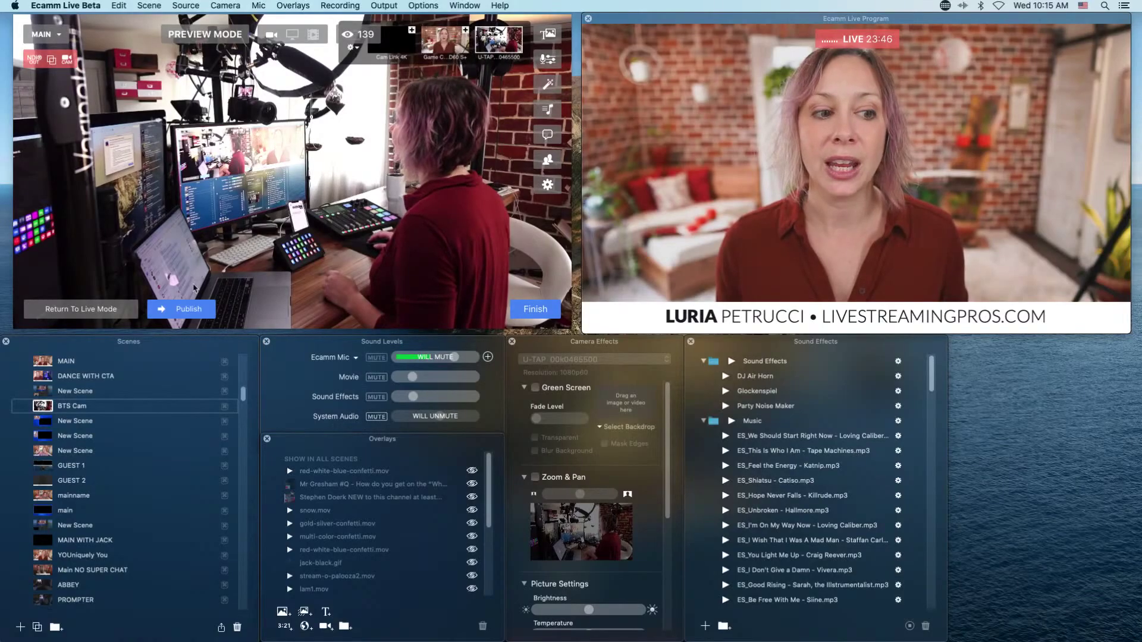
left_click(110, 313)
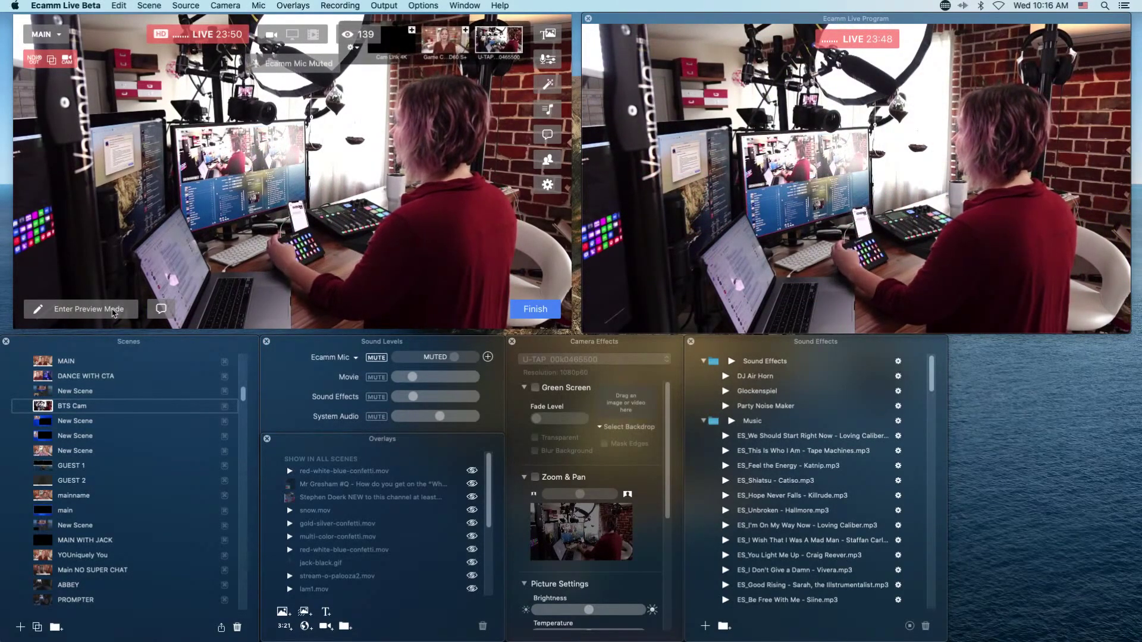
key("super+1")
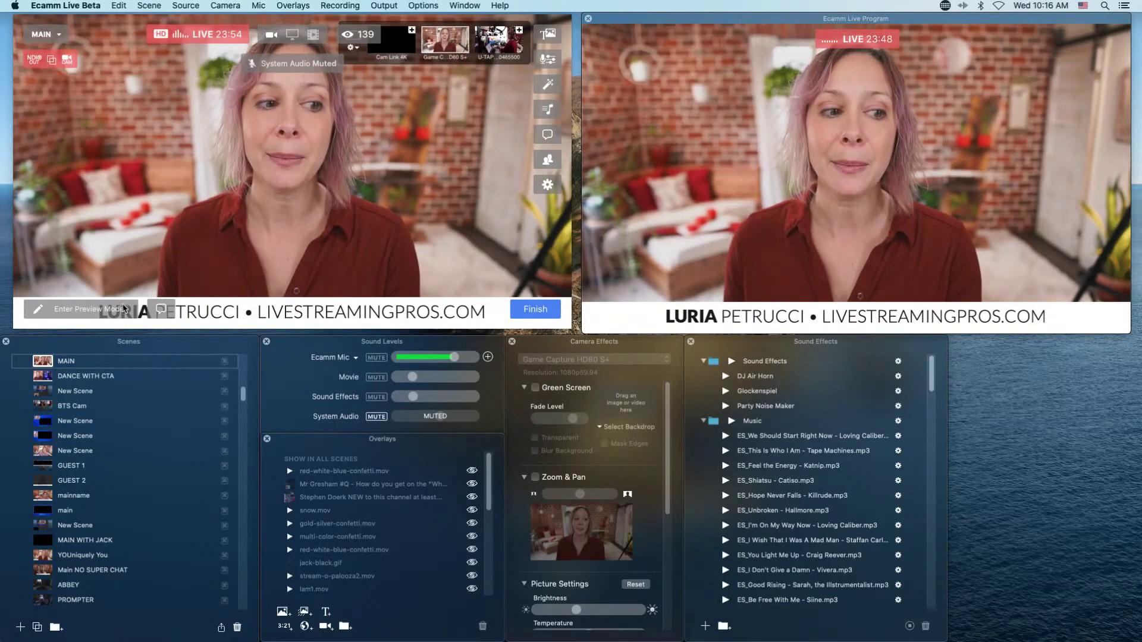
left_click(117, 311)
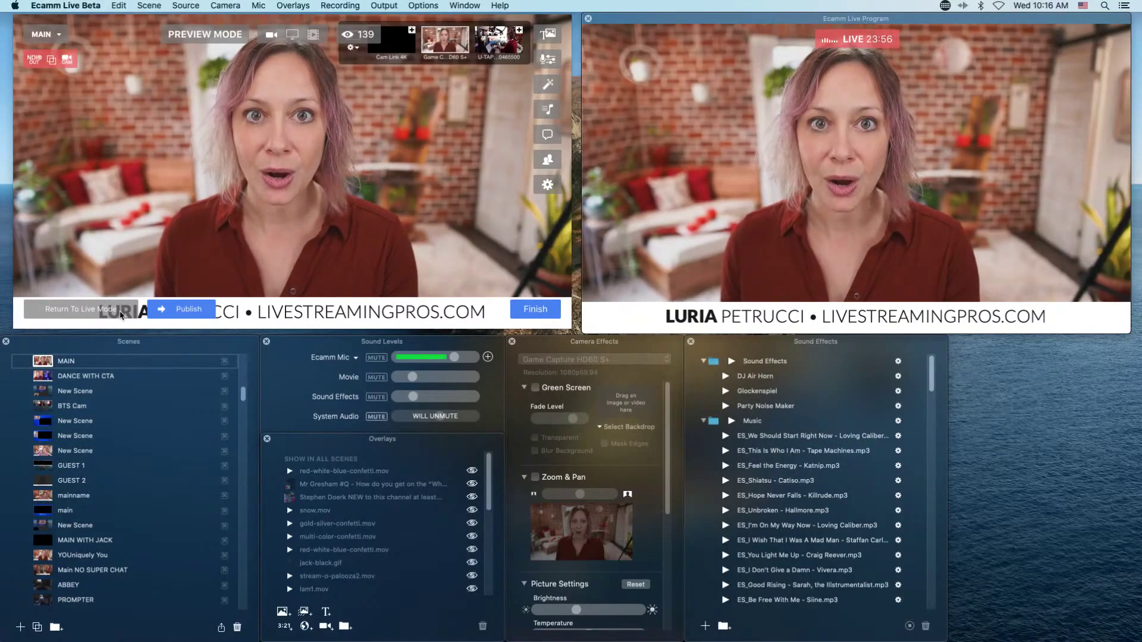
key("super+4")
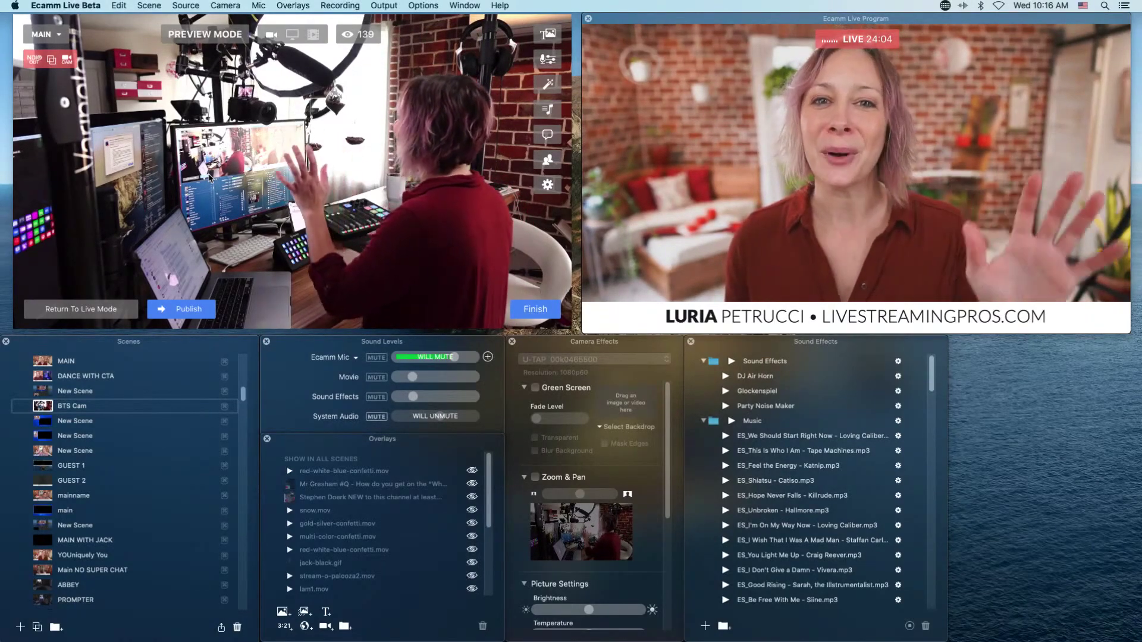
left_click(189, 309)
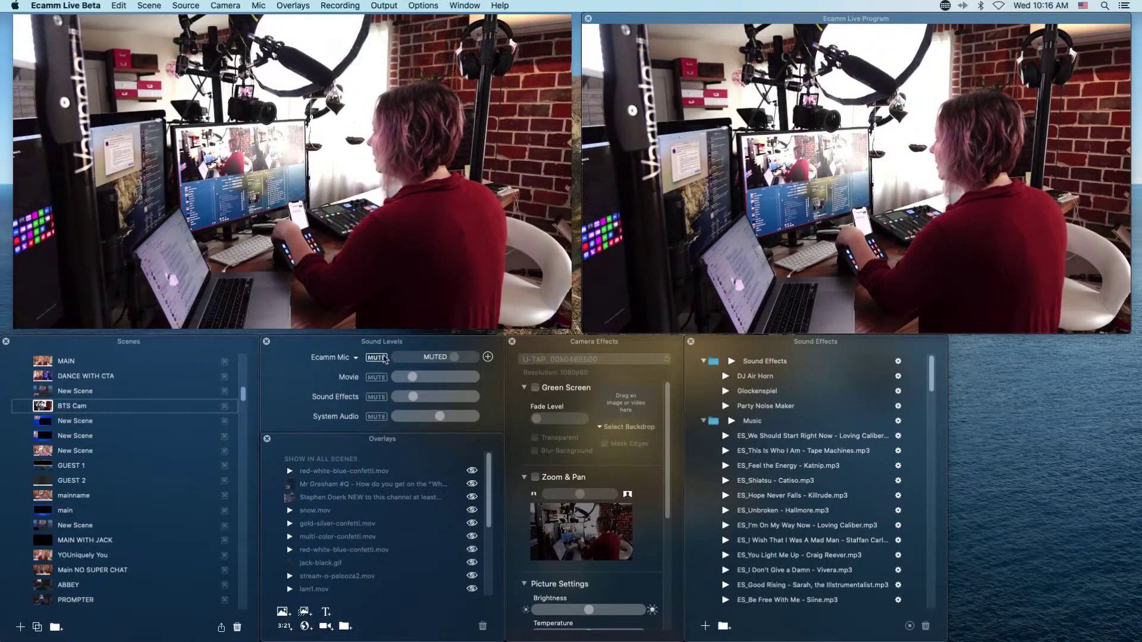
Unmute the Ecamm Mic and toggle the live scene between MAIN and BTS Cam.
left_click(372, 358)
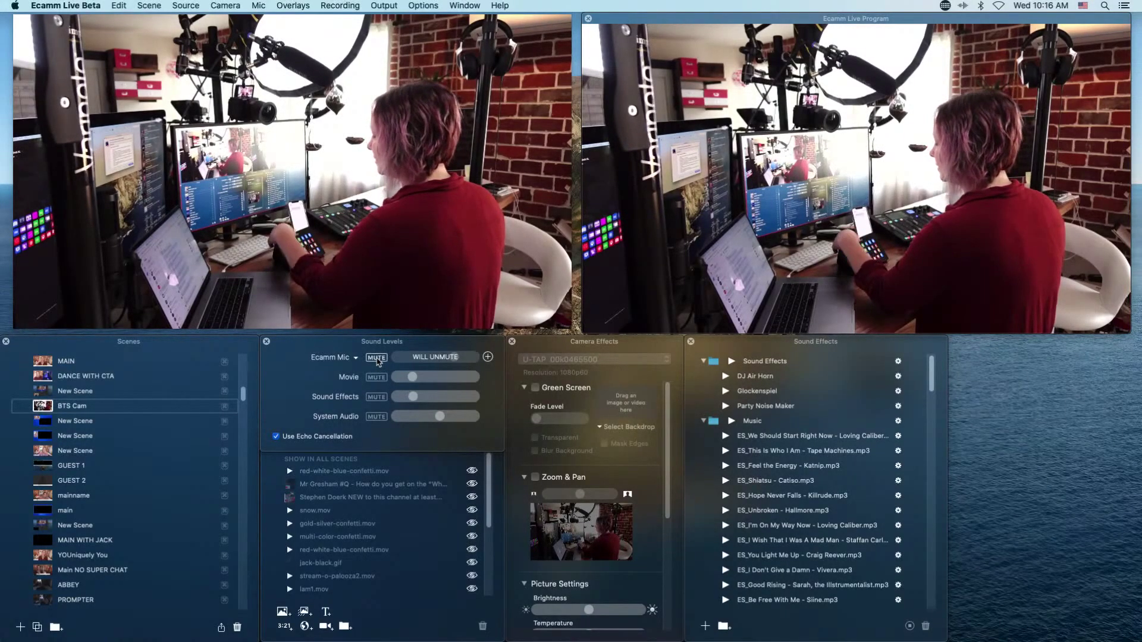
key("super+1")
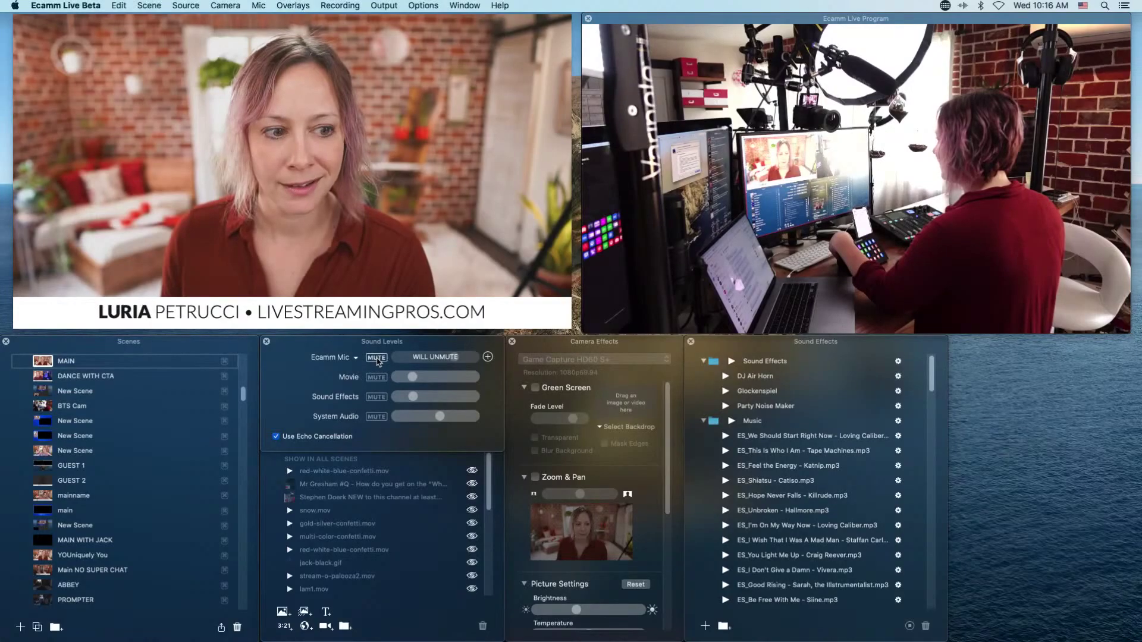
left_click(183, 308)
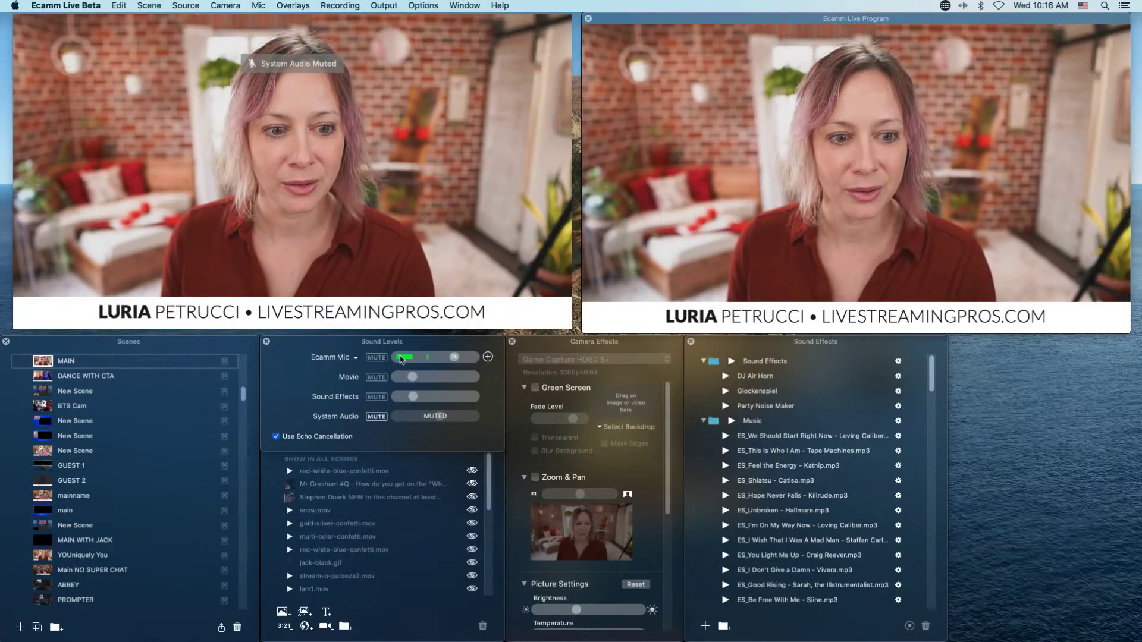
key("super+4")
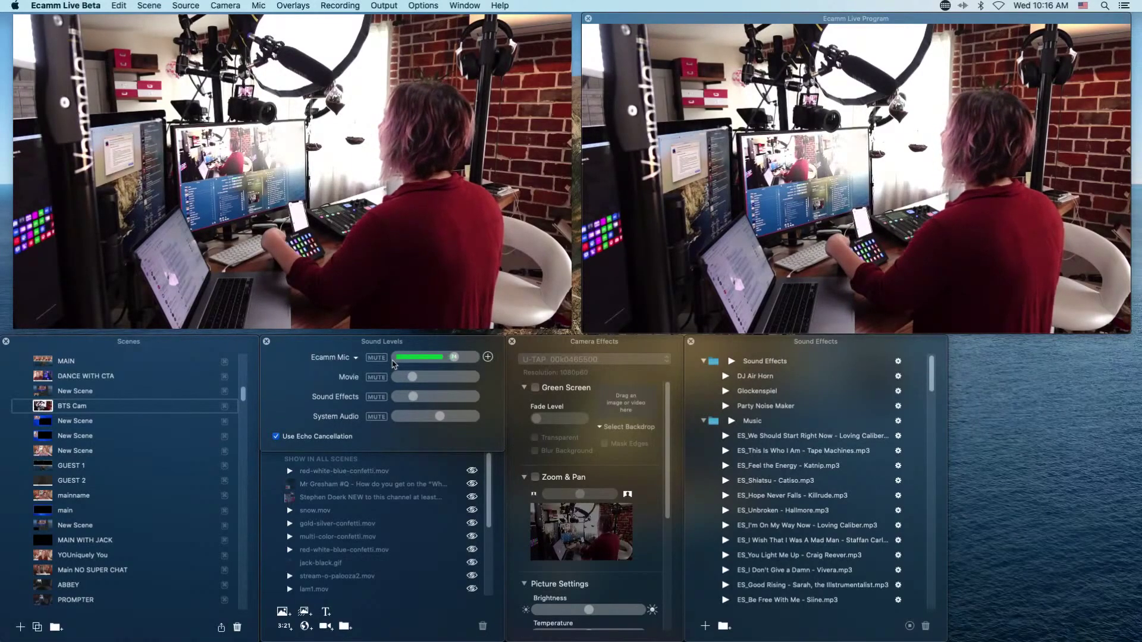
key("super+1")
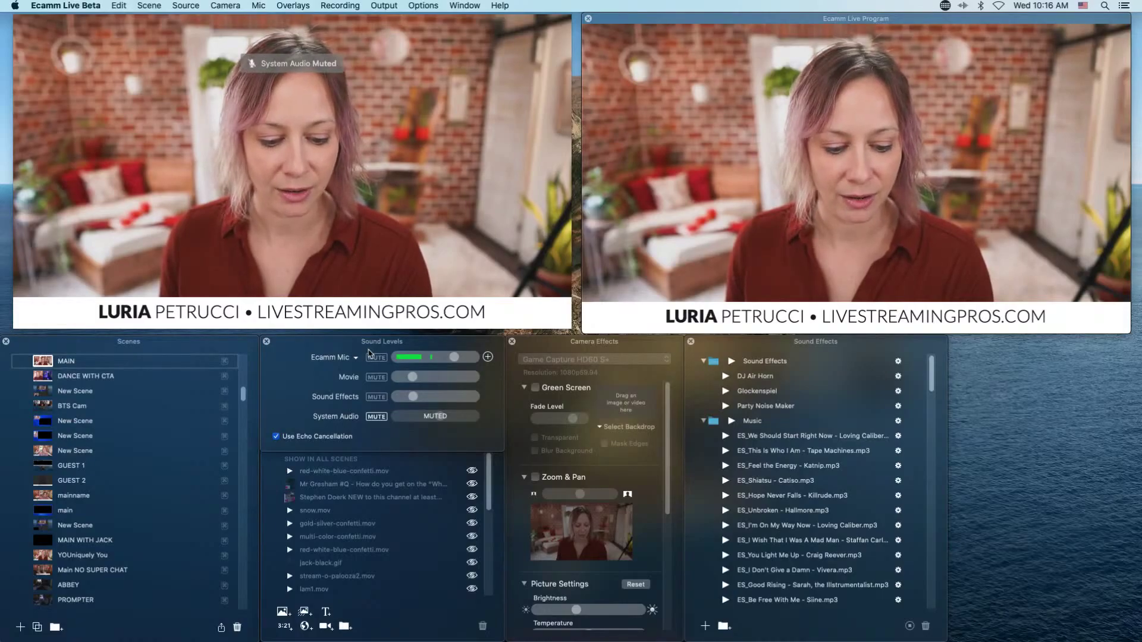
key("super+4")
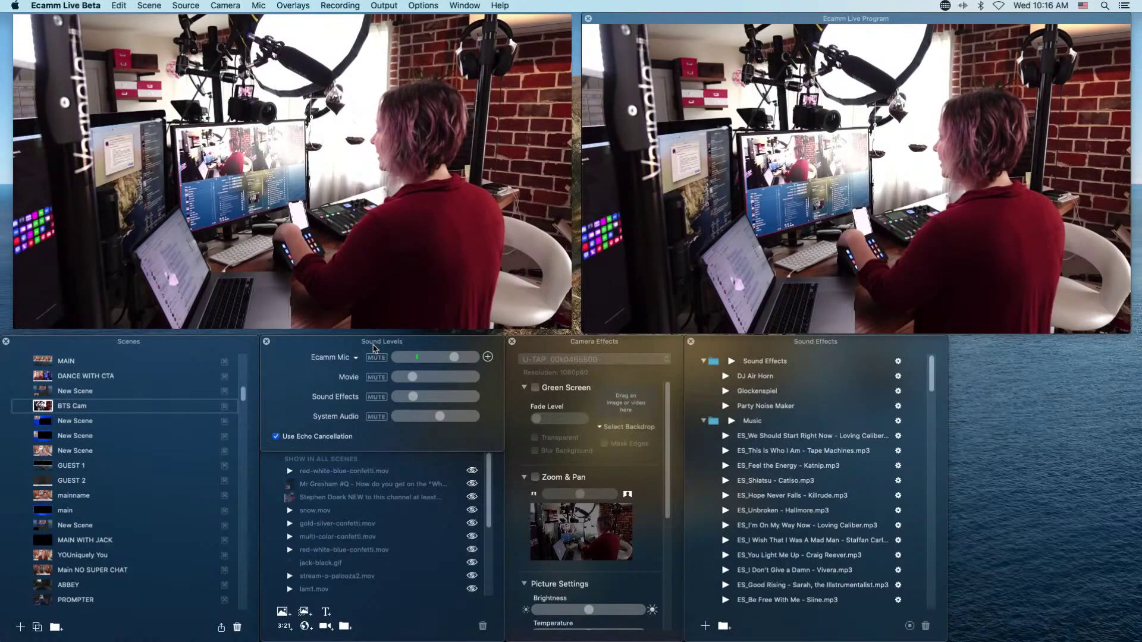
Stage MAIN in Preview Mode, then leave Preview Mode.
left_click(92, 310)
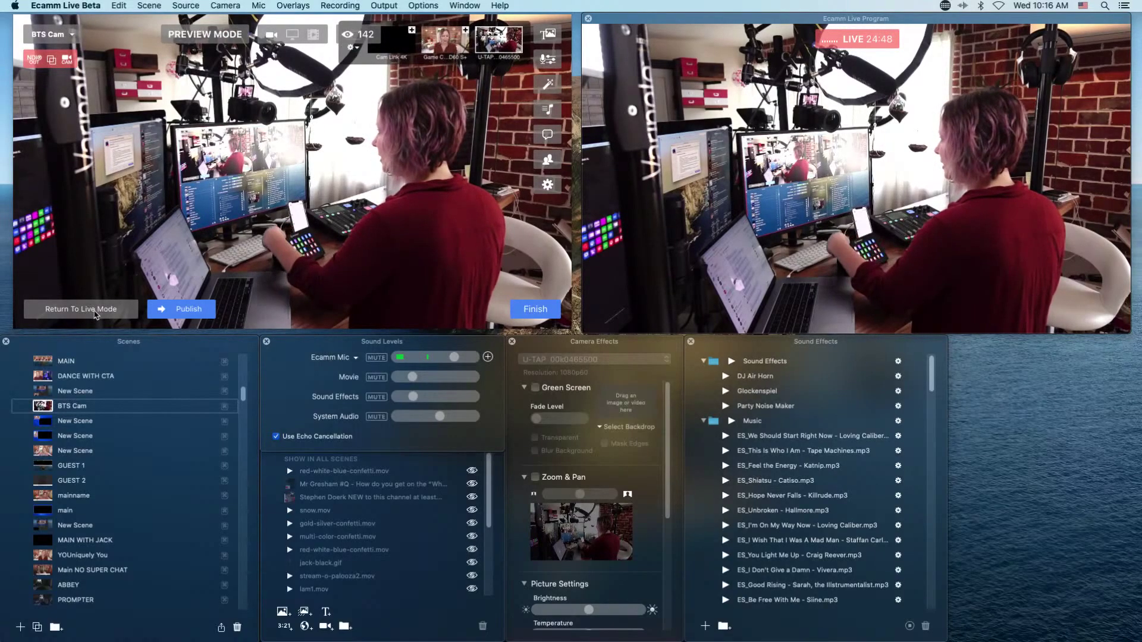
key("super+1")
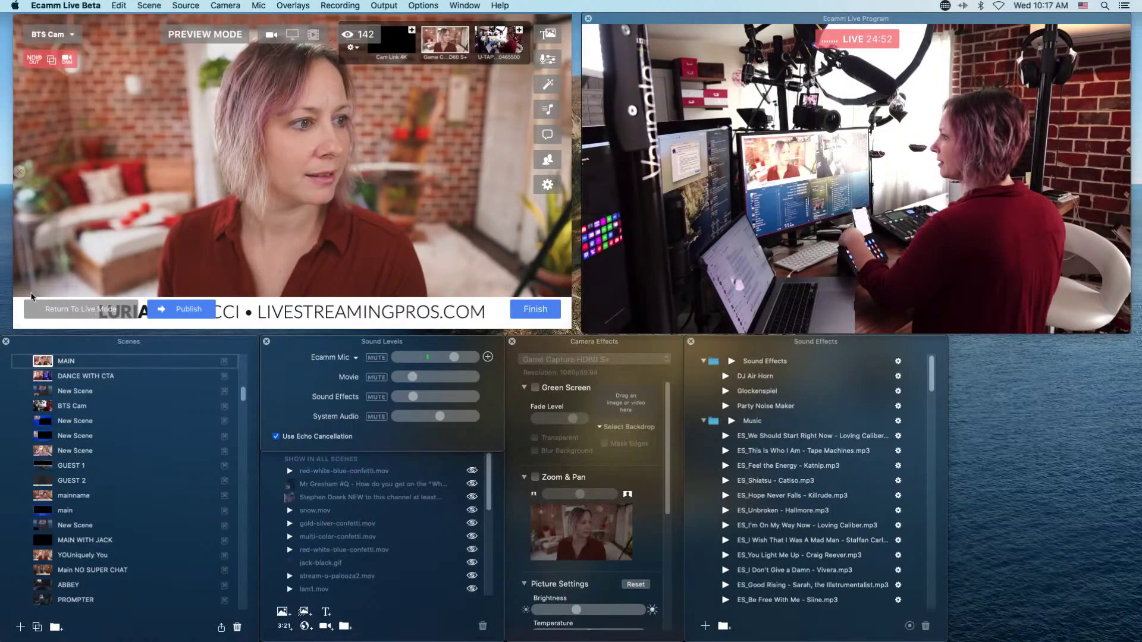
left_click(97, 313)
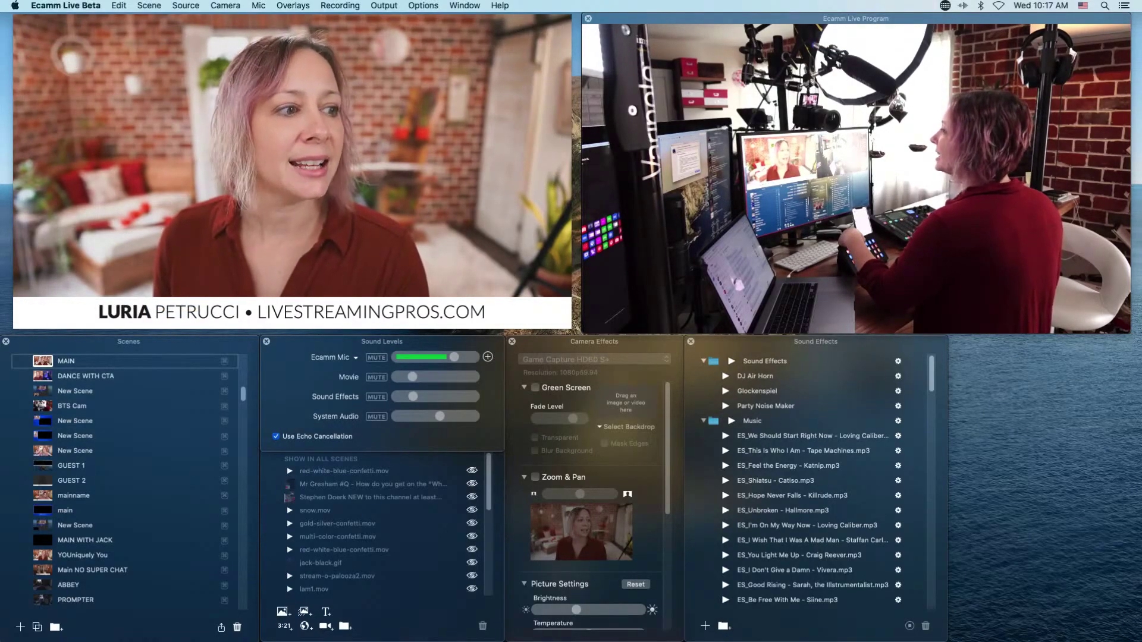
Stage BTS Cam, then MAIN with the viewer's cloud-processing question overlaid in preview.
left_click(72, 406)
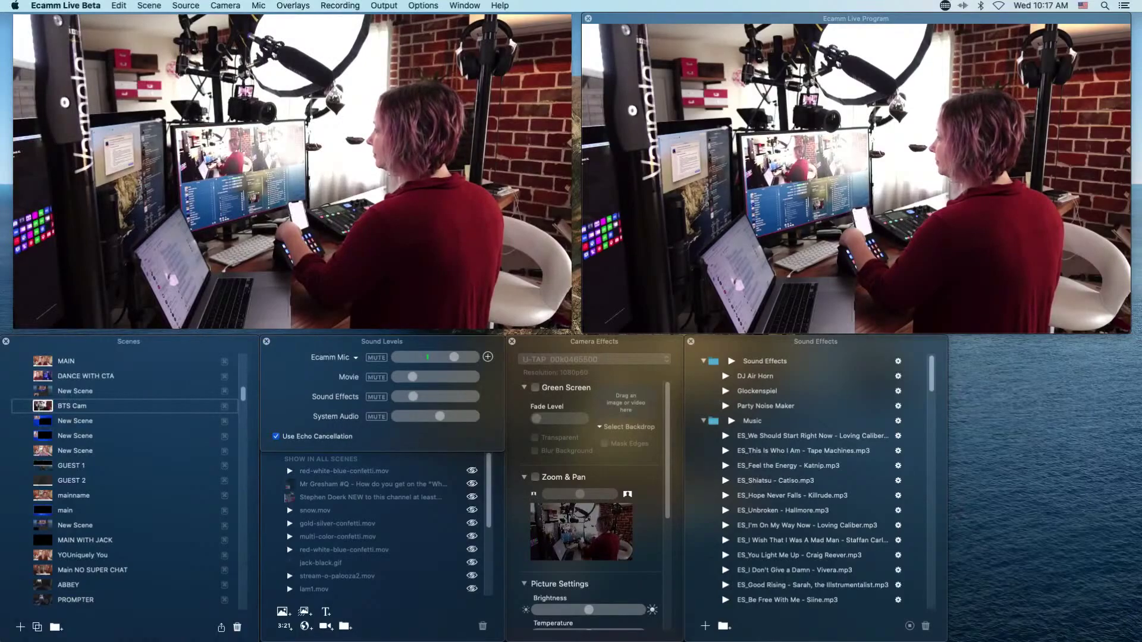
mouse_move(52, 251)
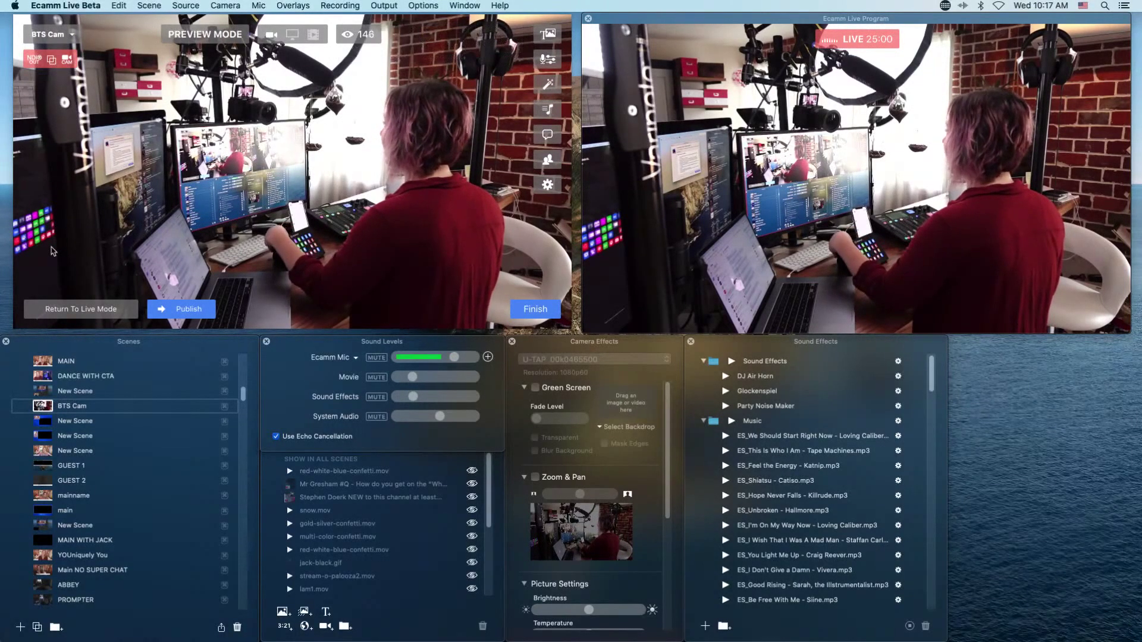
key("super+1")
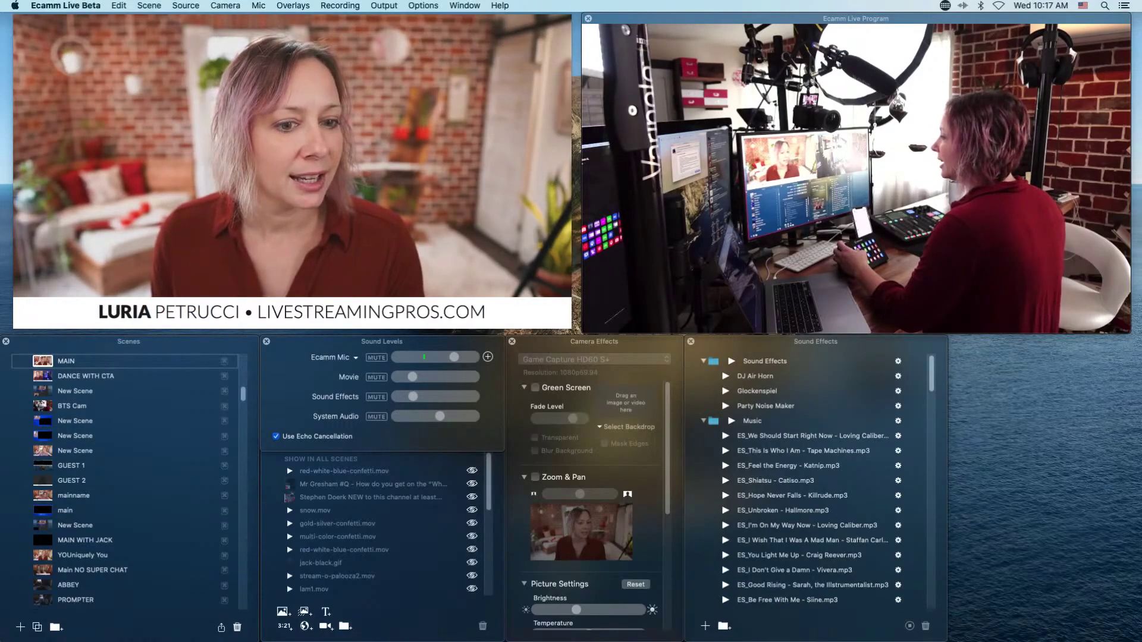
mouse_move(173, 294)
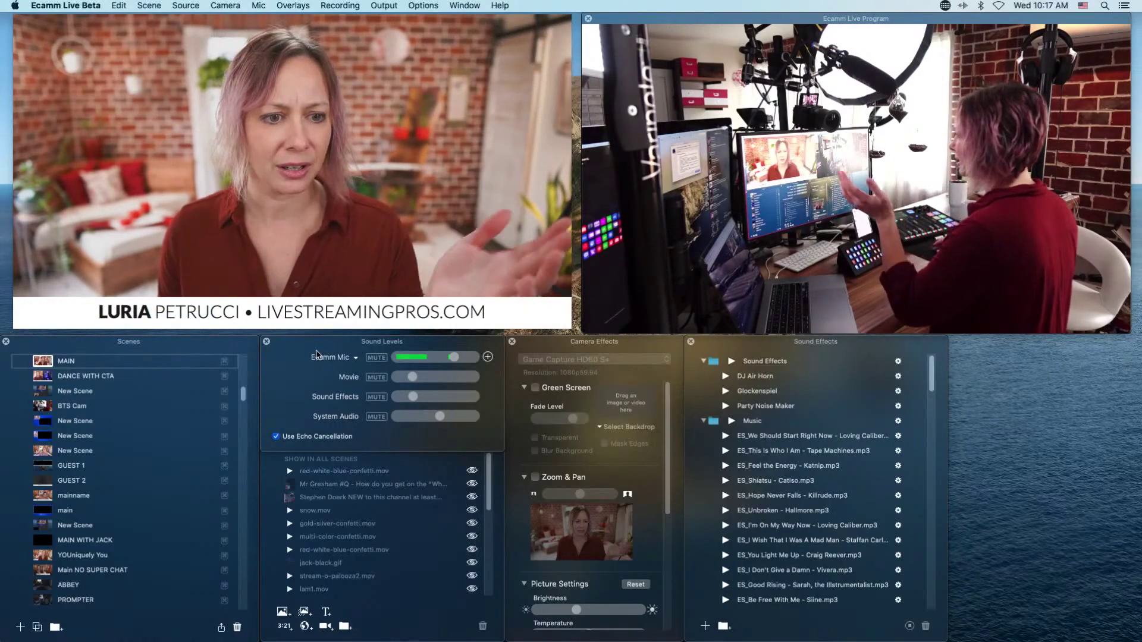
mouse_move(158, 276)
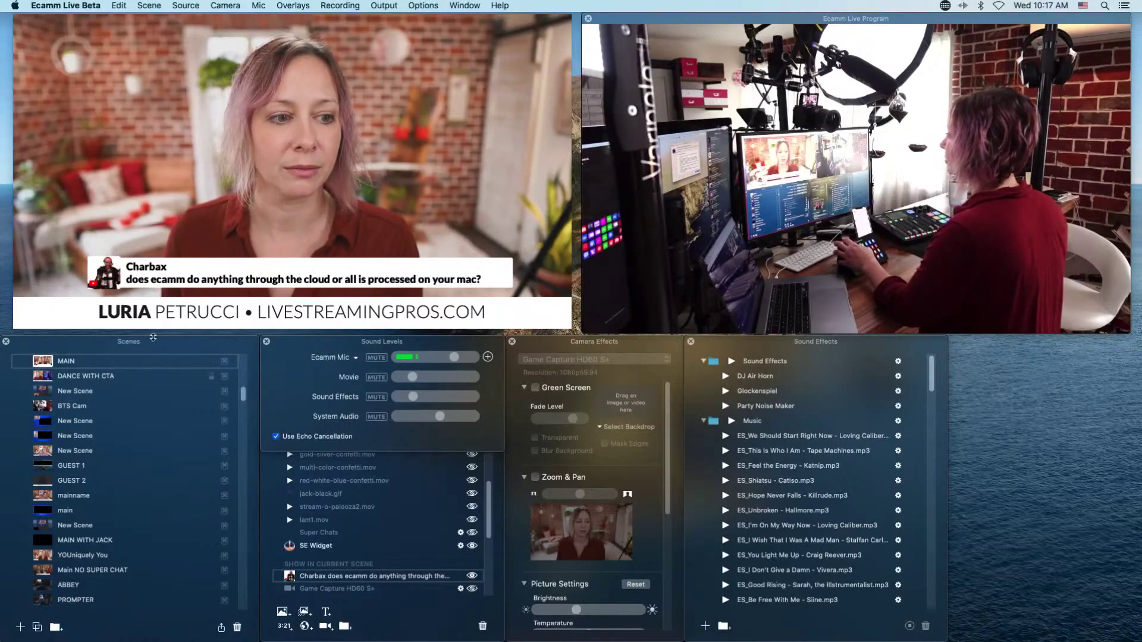
Publish the staged MAIN scene with the viewer's question to the live stream.
left_click(192, 309)
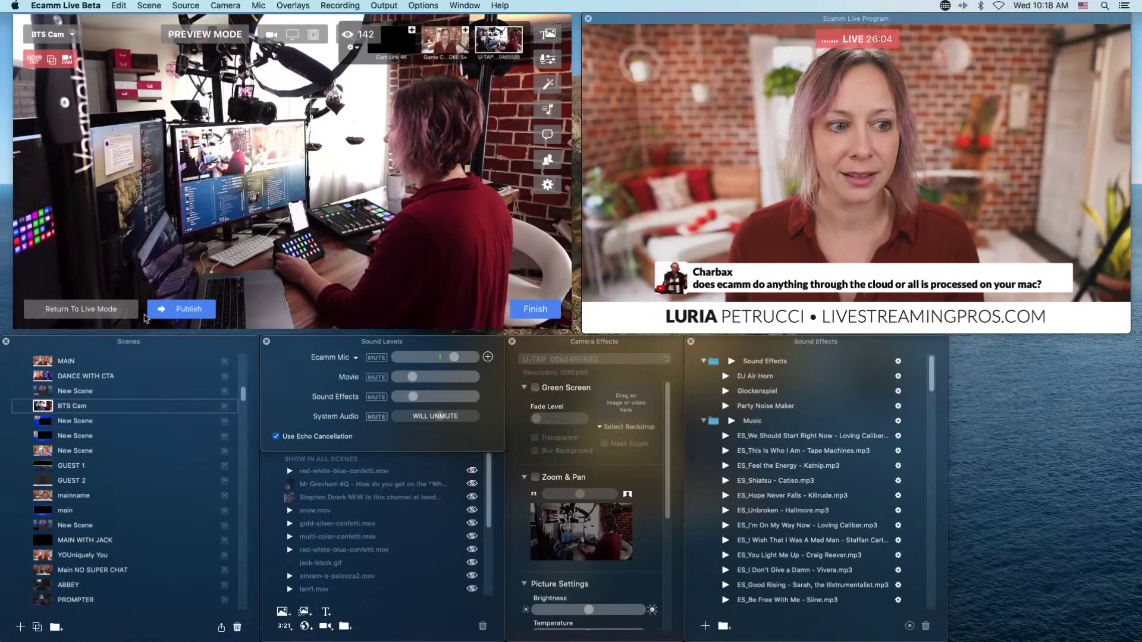
Return to Live Mode, switch MAIN, BTS Cam, MAIN live, then re-enter Preview Mode.
left_click(91, 309)
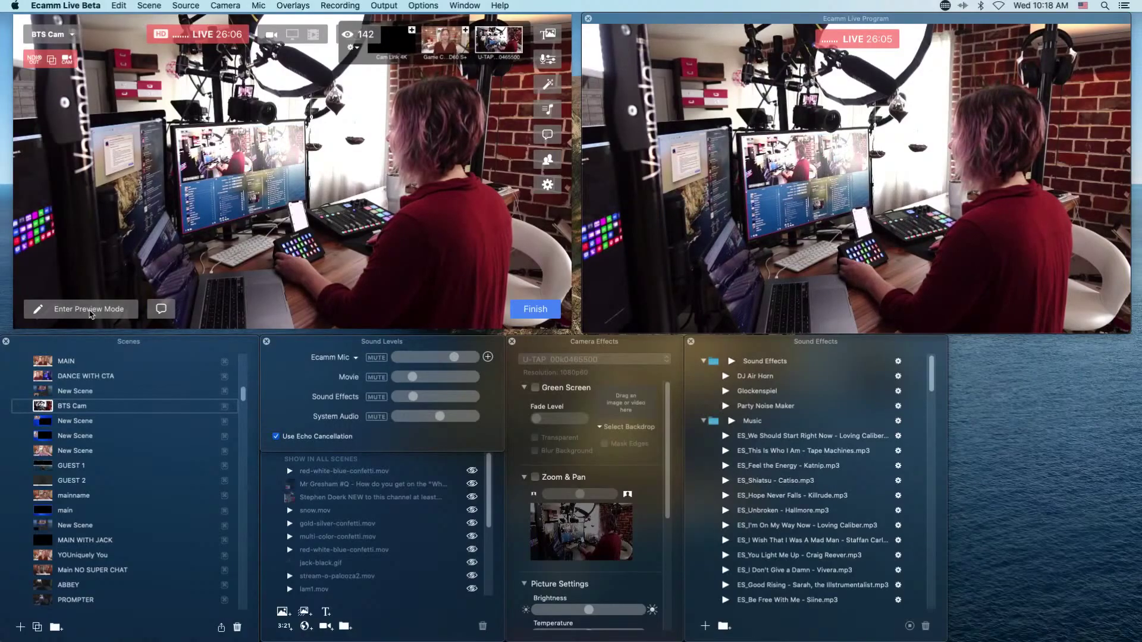
key("super+1")
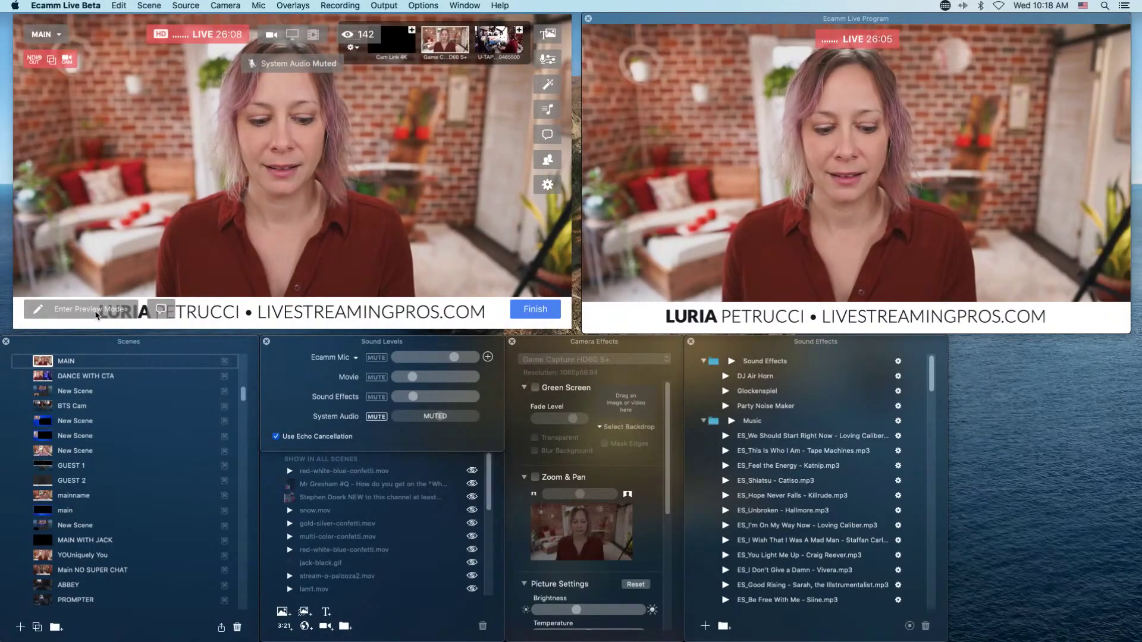
key("super+4")
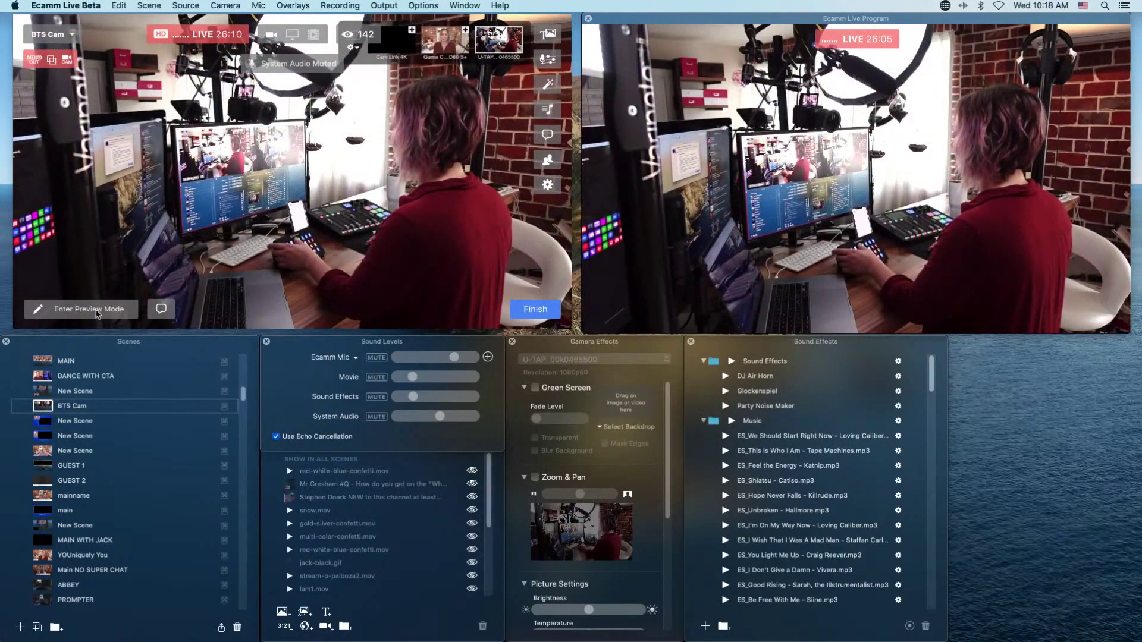
key("super+1")
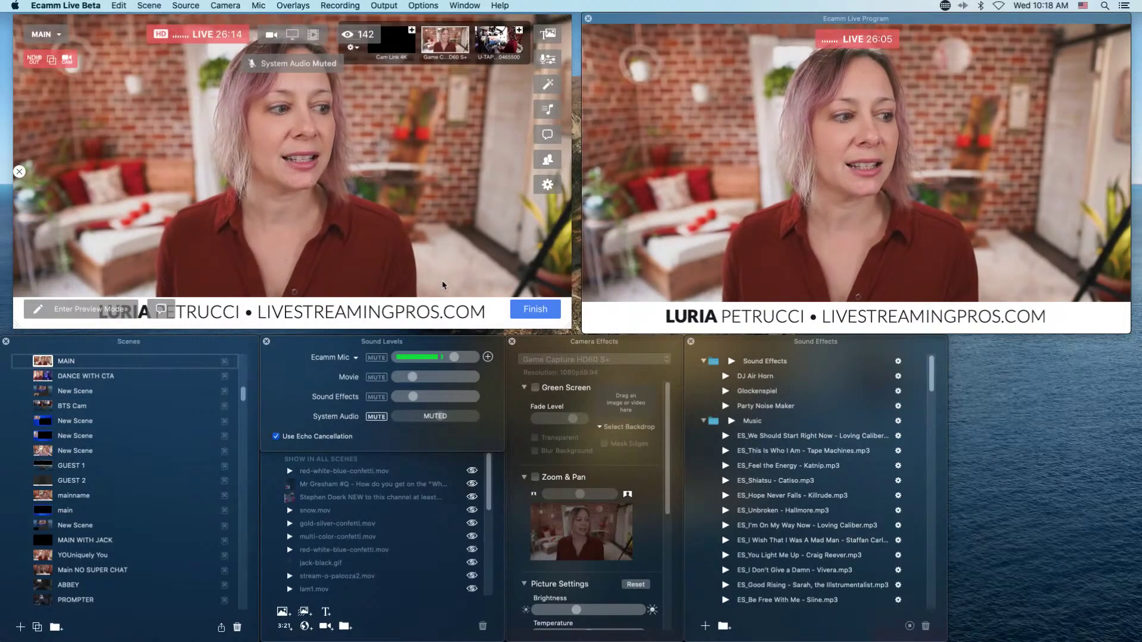
left_click(104, 314)
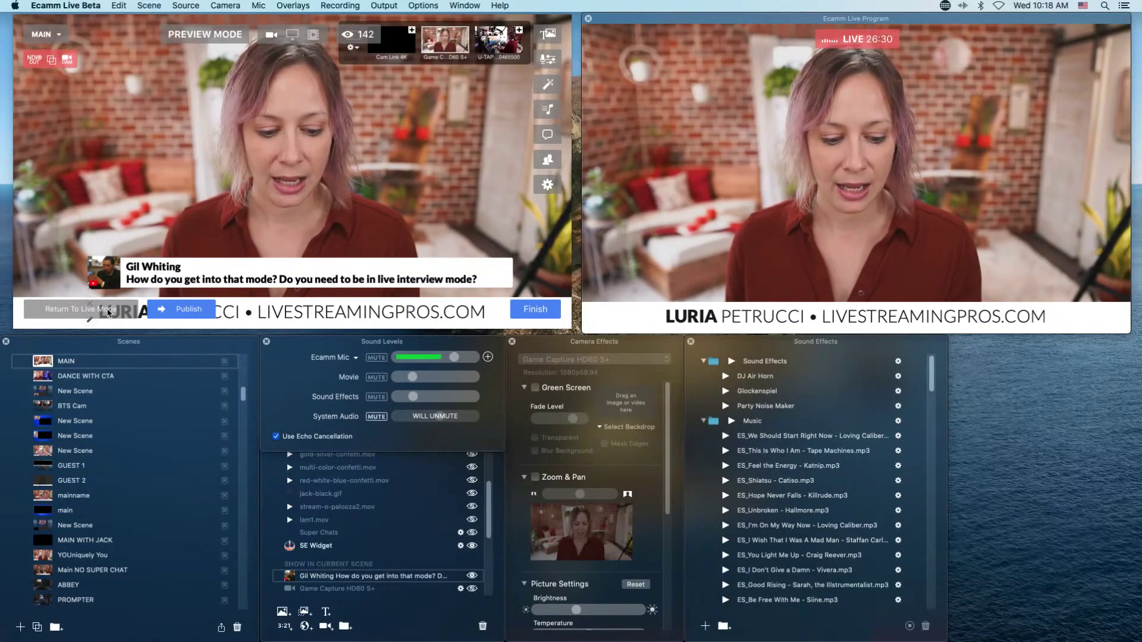
Publish the viewer's Stream Deck question live, republish without it, then return to Live Mode.
left_click(188, 310)
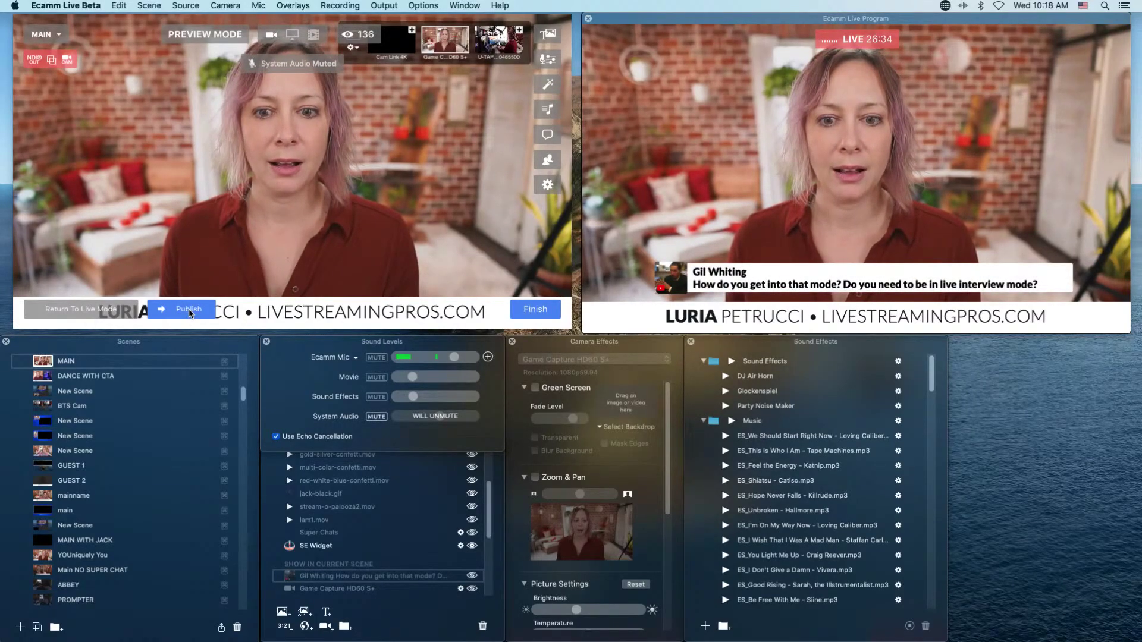
left_click(189, 311)
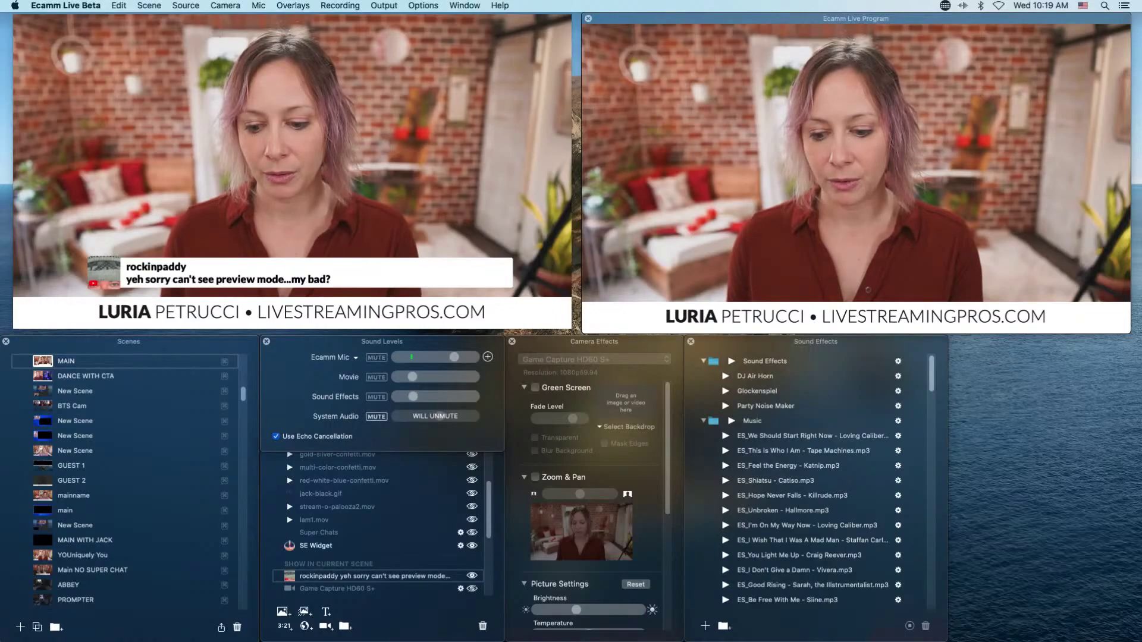
mouse_move(186, 315)
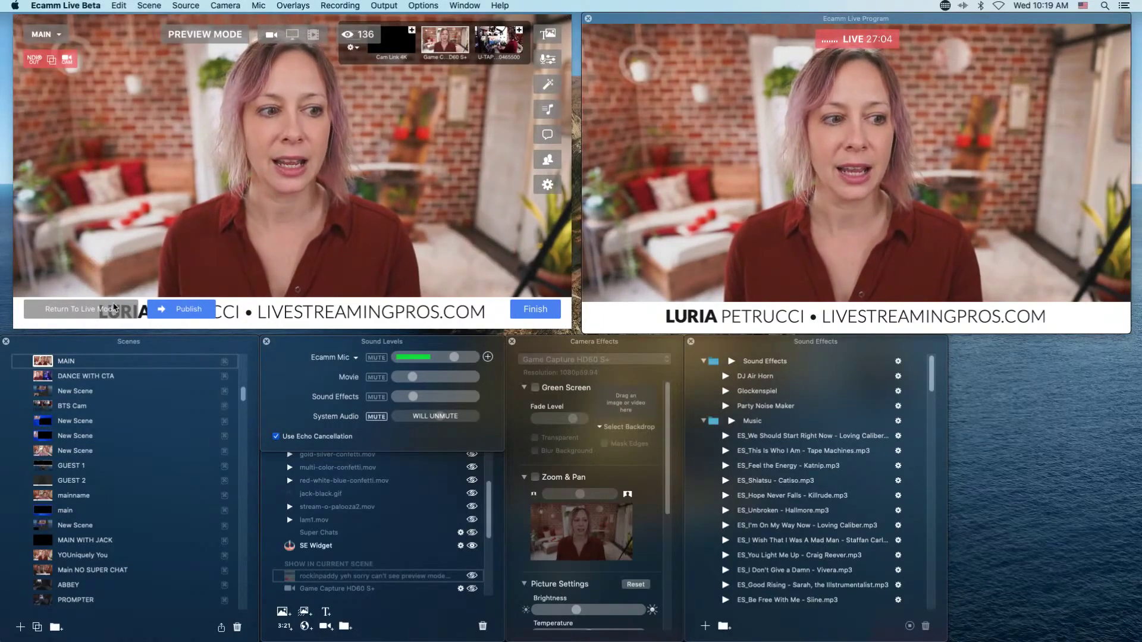
left_click(116, 311)
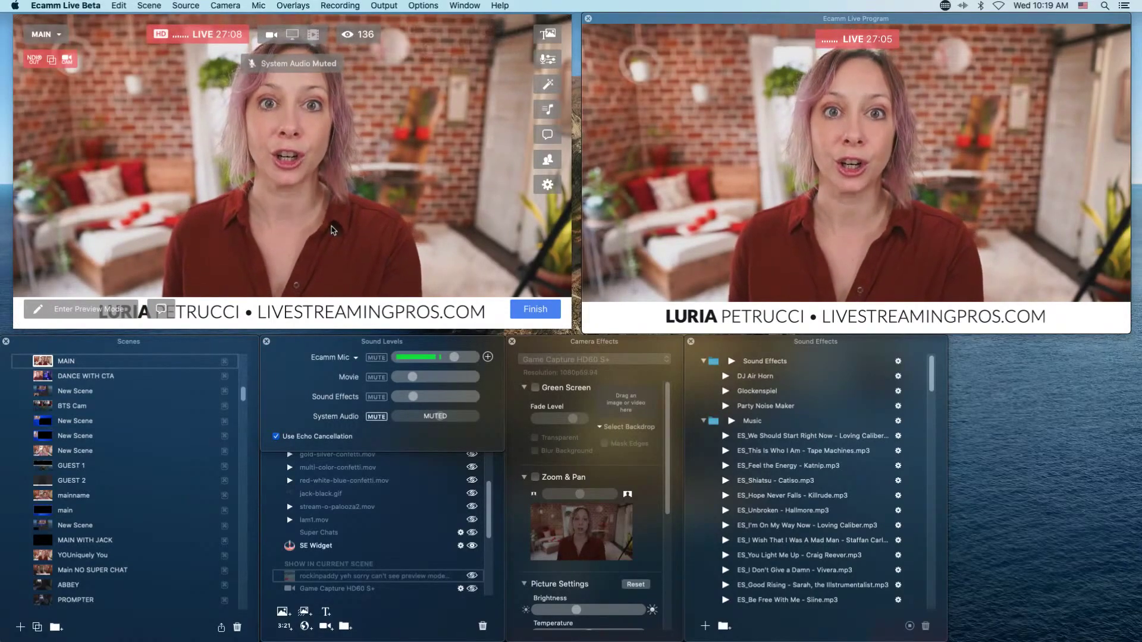
mouse_move(309, 238)
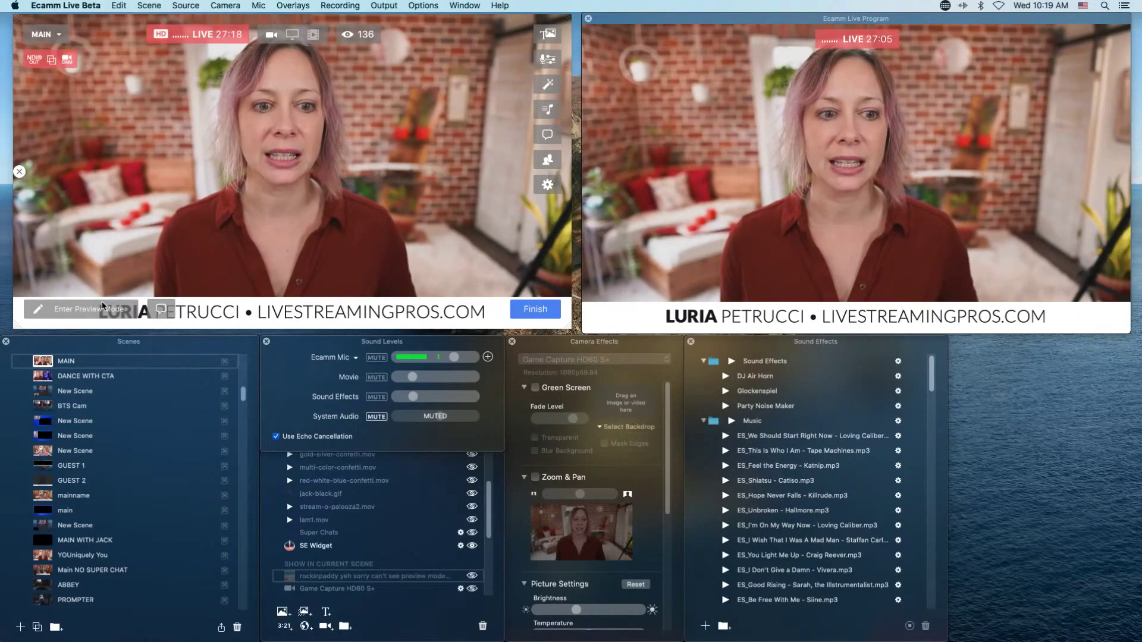
mouse_move(108, 299)
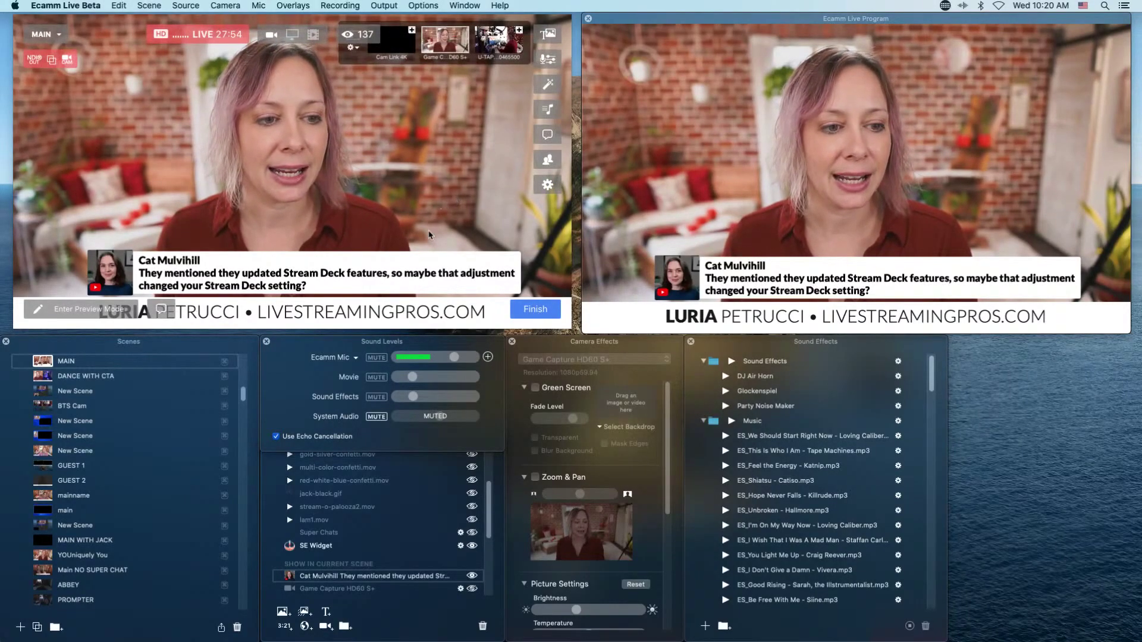
Stage and publish the 2 PERSON INTERVIEW scene via Preview Mode, then return live to MAIN.
left_click(109, 311)
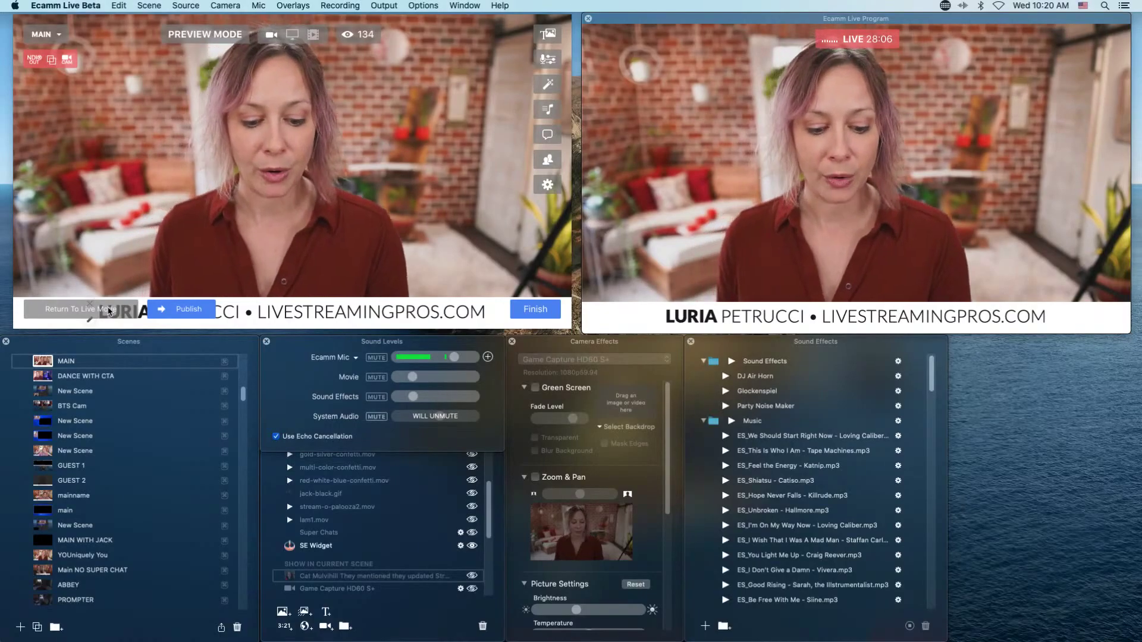
key("super+2")
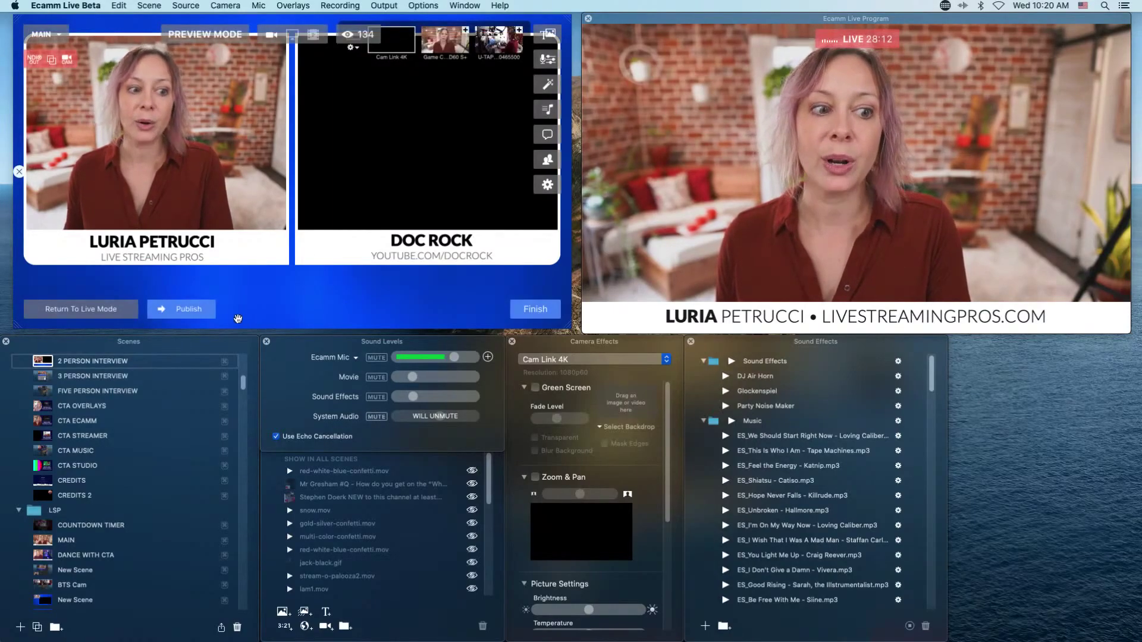
left_click(199, 314)
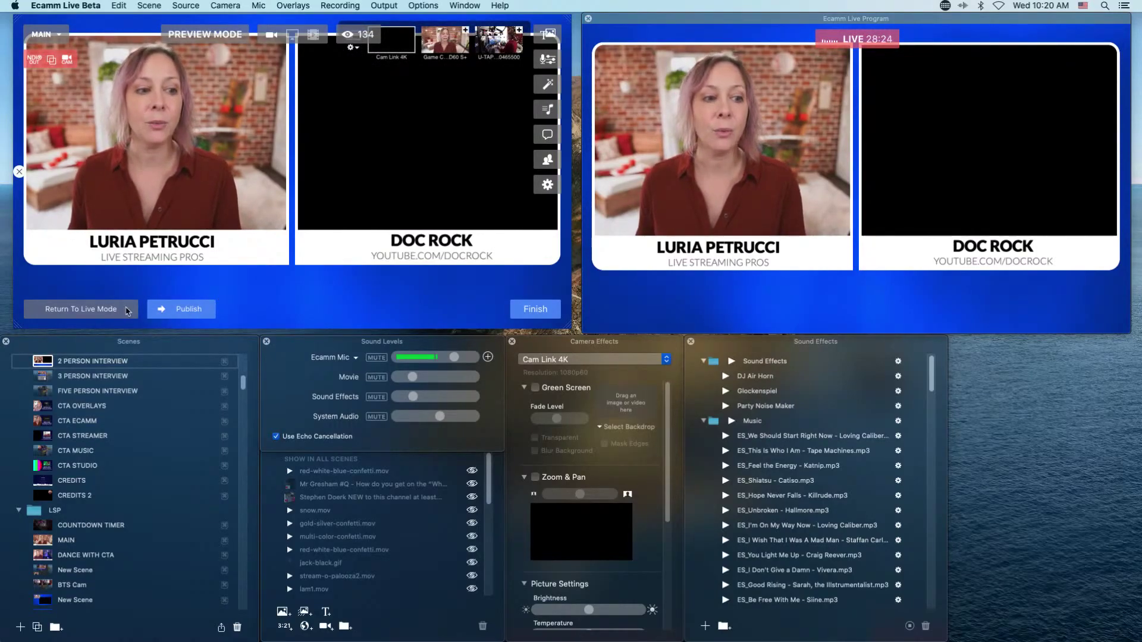
left_click(117, 310)
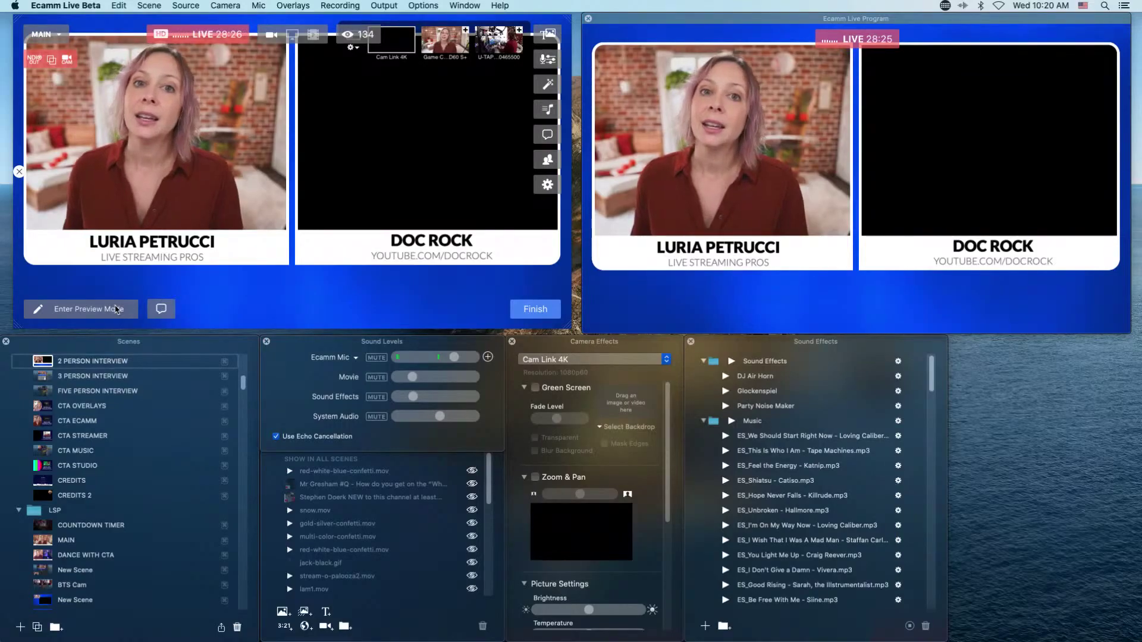
key("super+1")
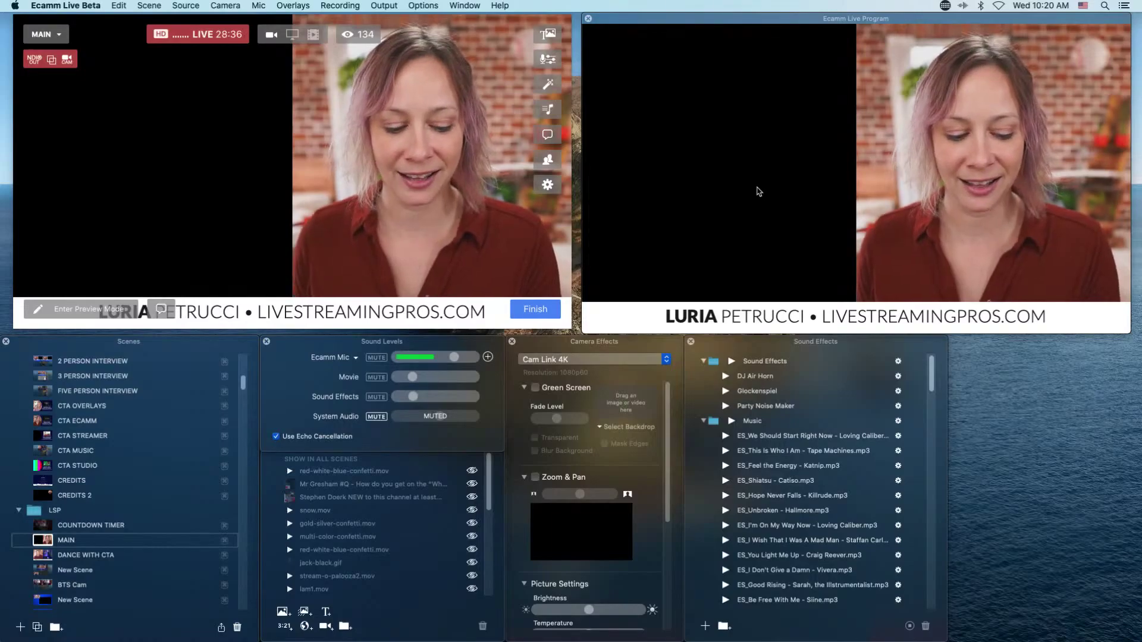
Cut briefly to BTS Cam and back to MAIN, with the $1.99 Super Chat question on stream.
key("super+2")
key("super+1")
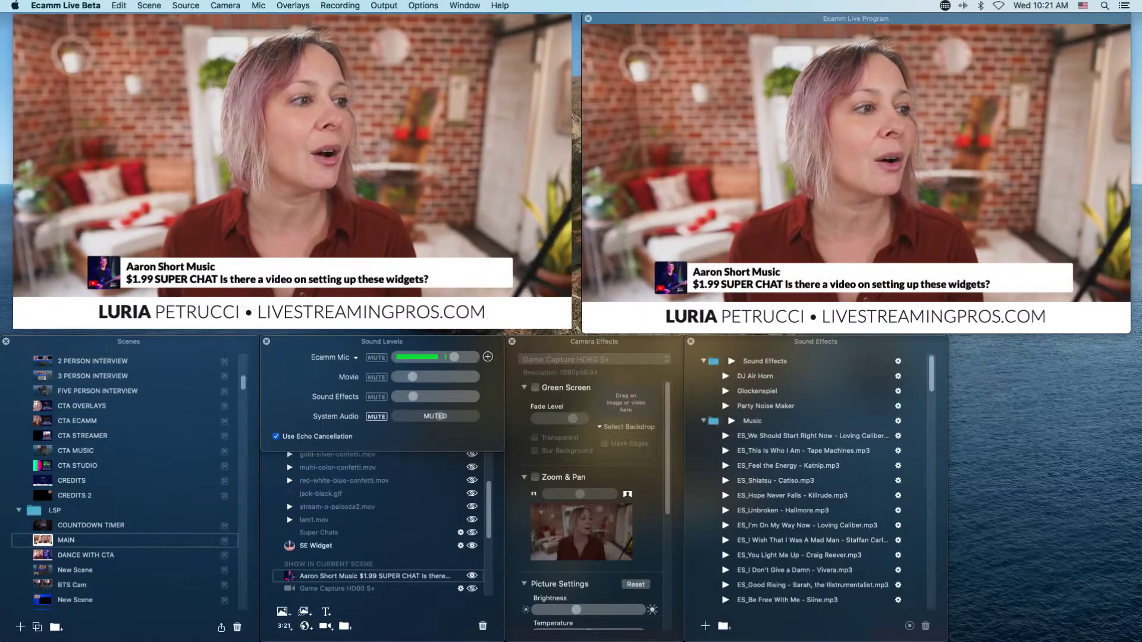
mouse_move(324, 233)
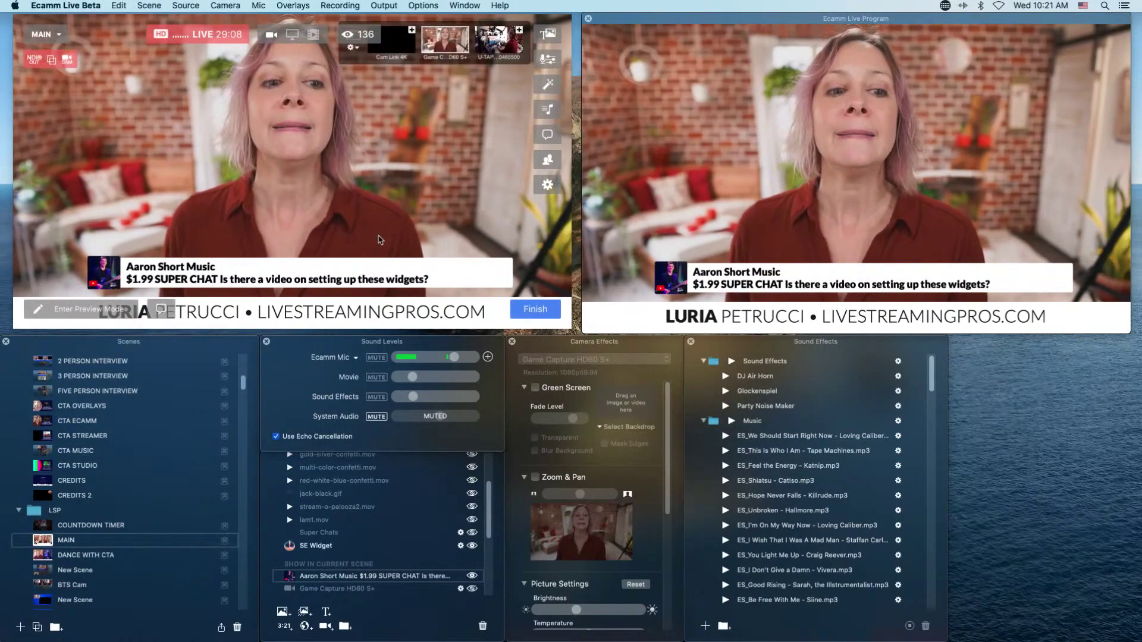
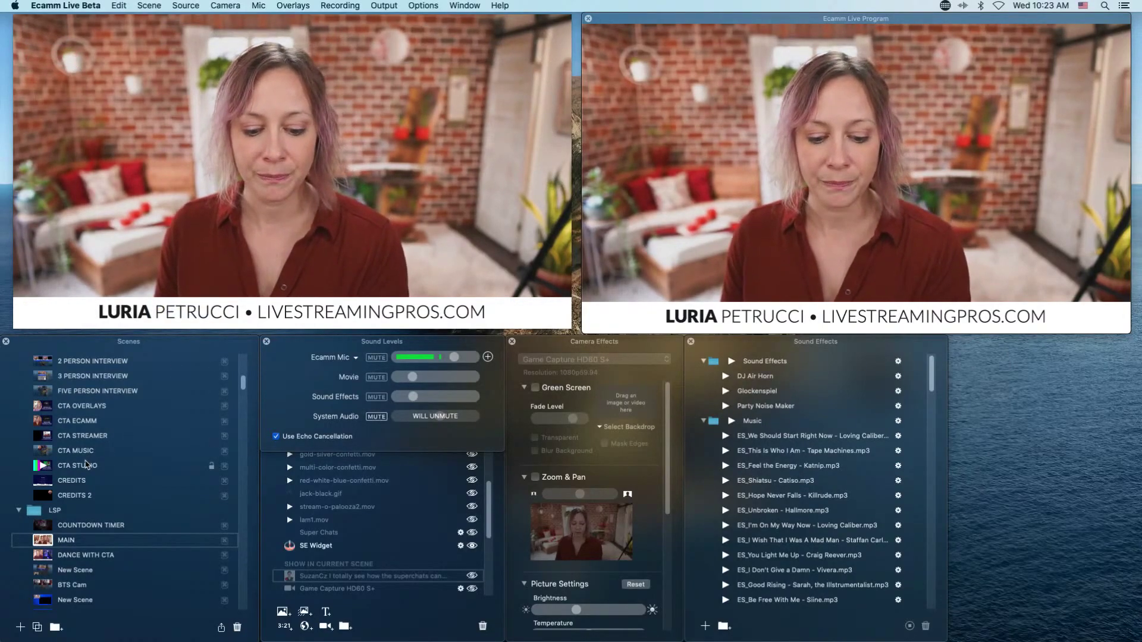
Switch to the 2 PERSON INTERVIEW scene with the Cmd+2 hotkey.
key("super+2")
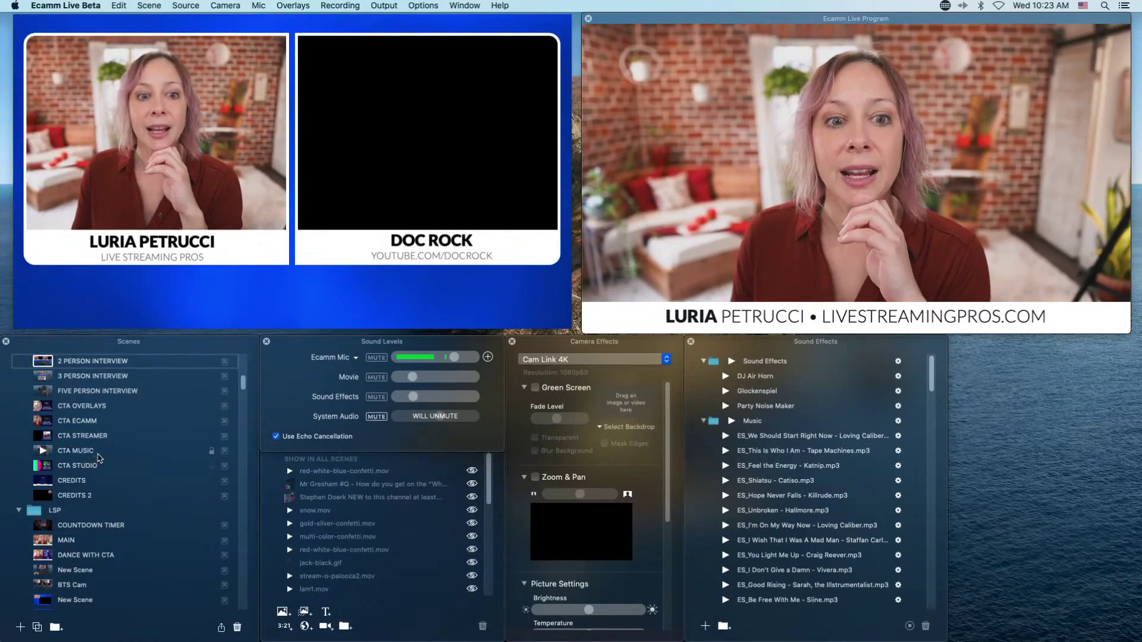
Retitle the DOC ROCK name card to 'The Magical' plus the new guest's name, and save.
mouse_move(443, 243)
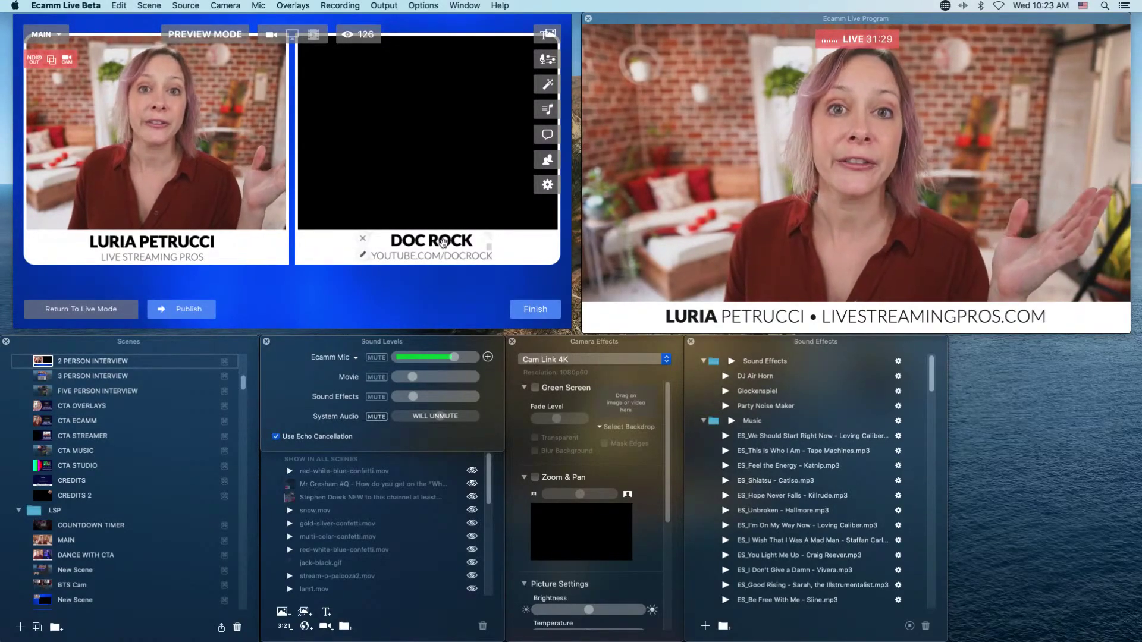
double_click(443, 242)
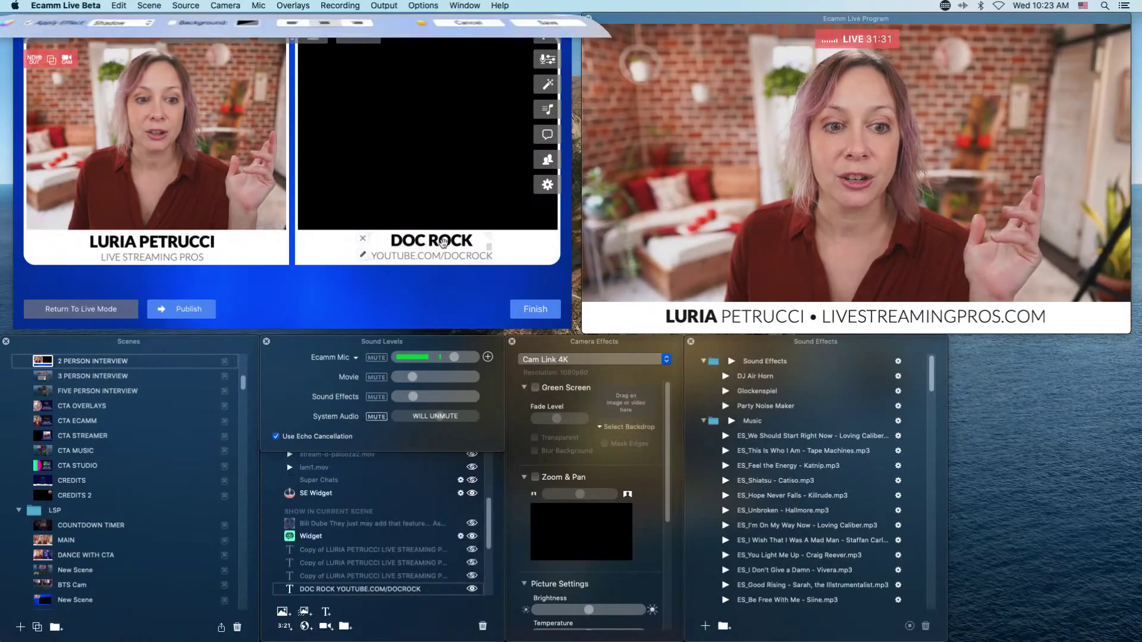
double_click(257, 177)
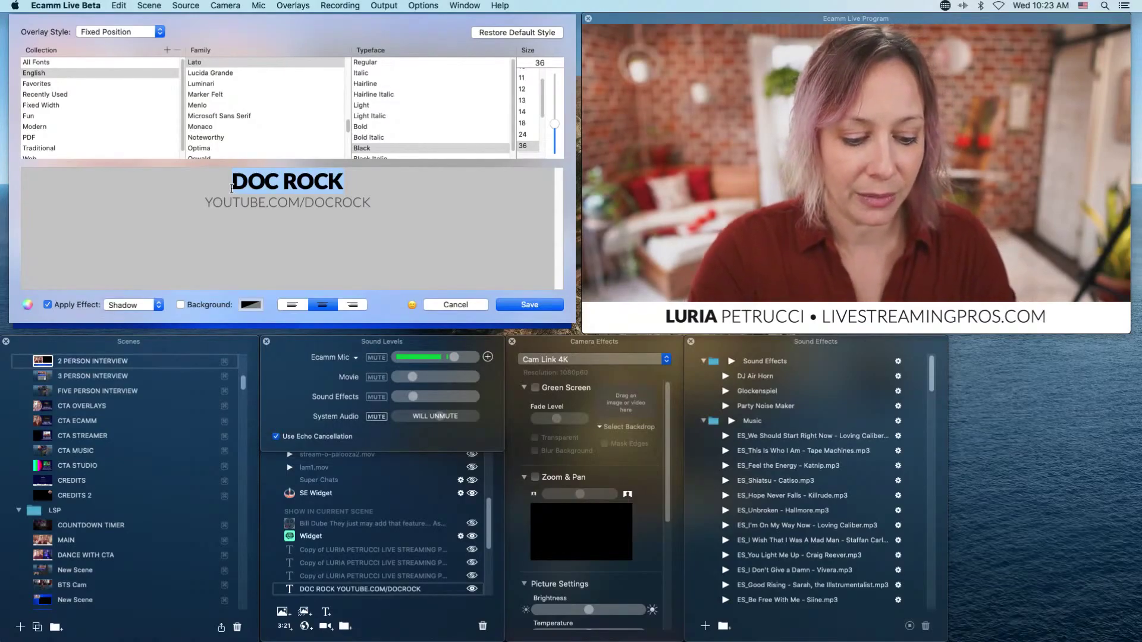
type("The")
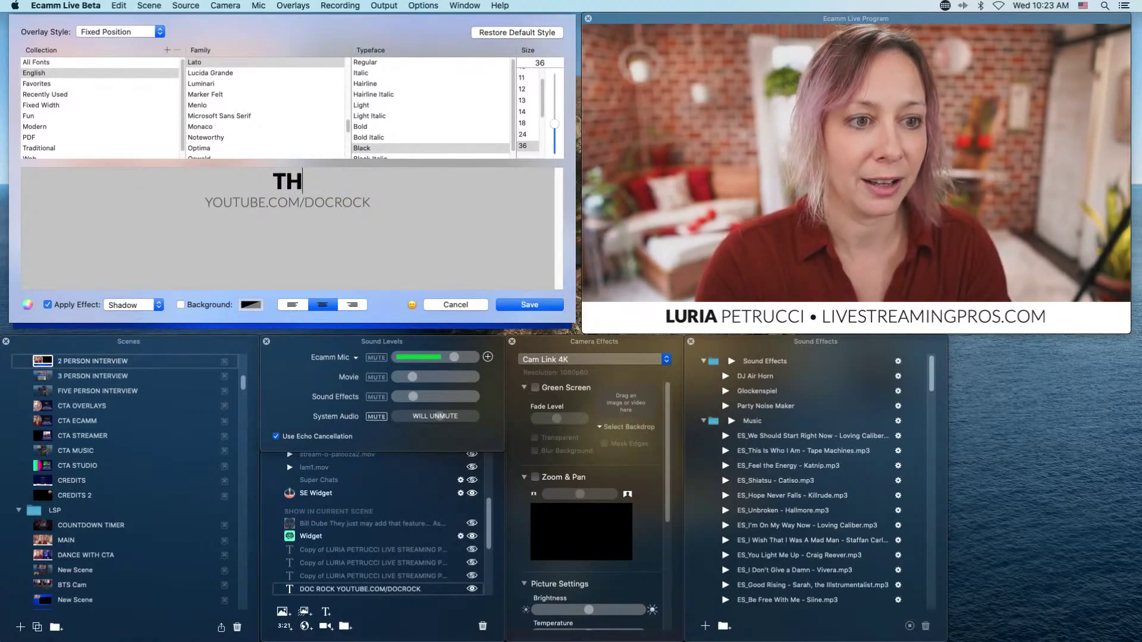
type(" Magical")
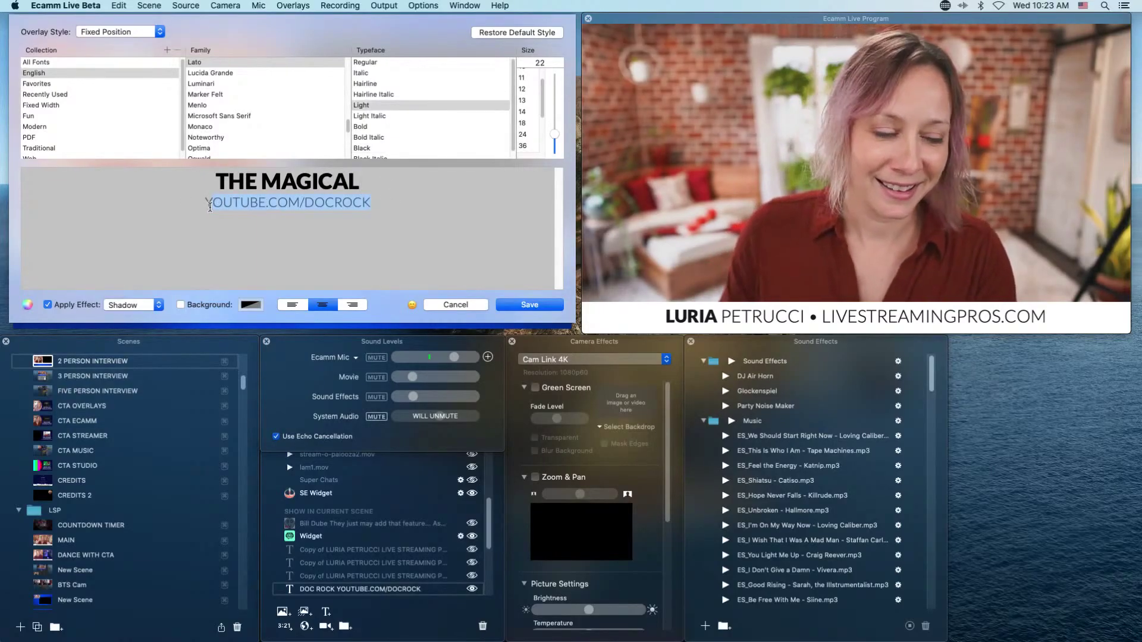
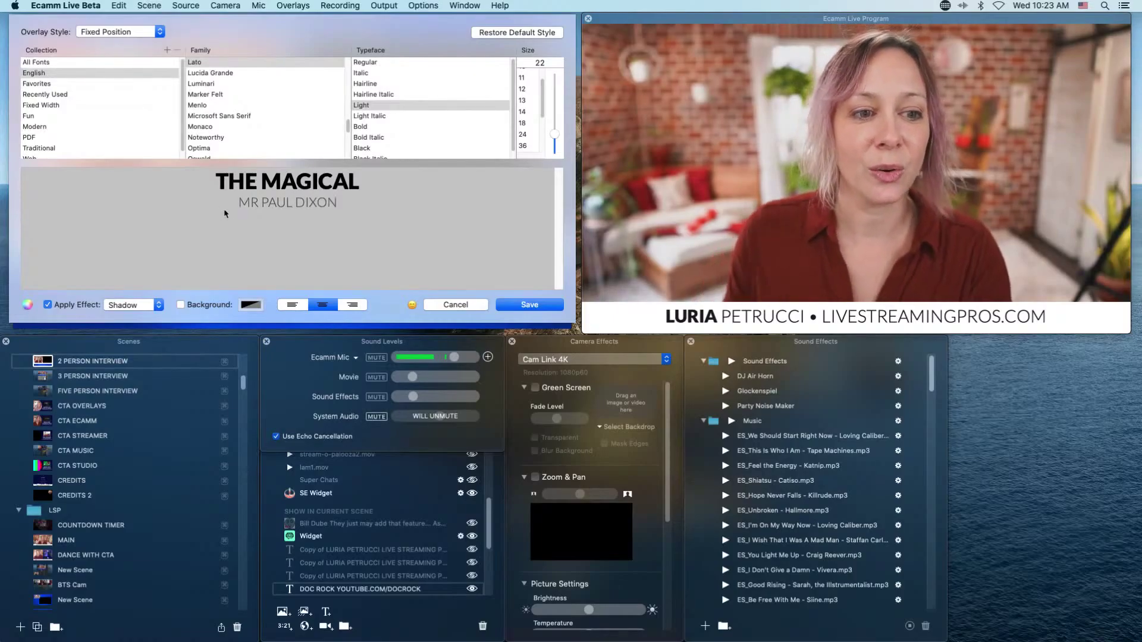
left_click(529, 304)
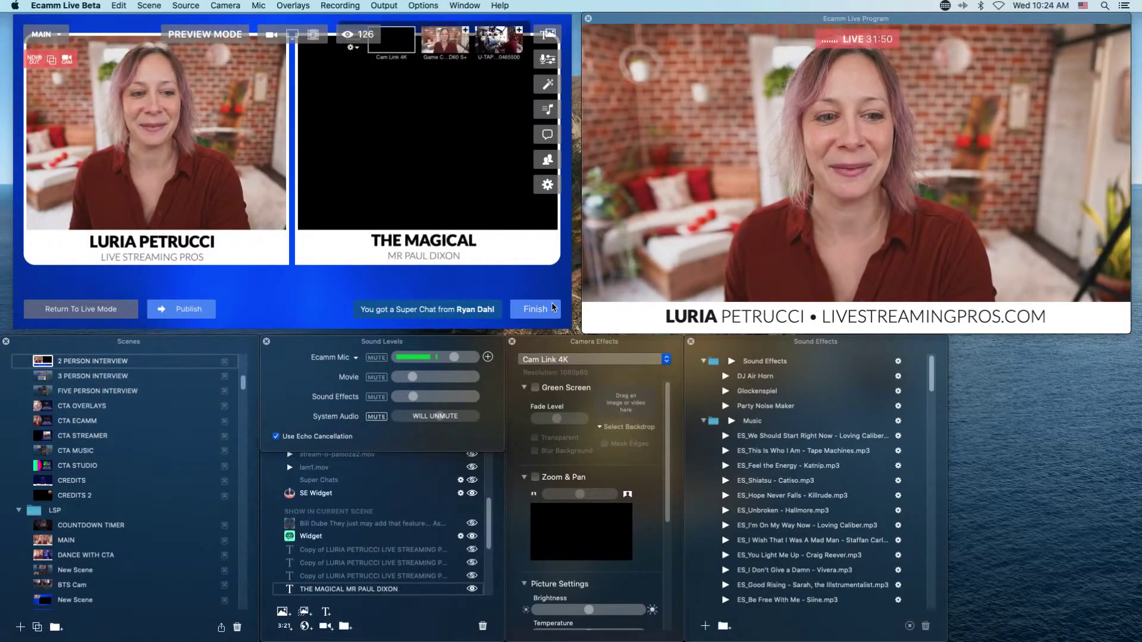
Nudge the new guest name card slightly right and load BTS Cam into the preview.
left_click_drag(435, 250, 444, 251)
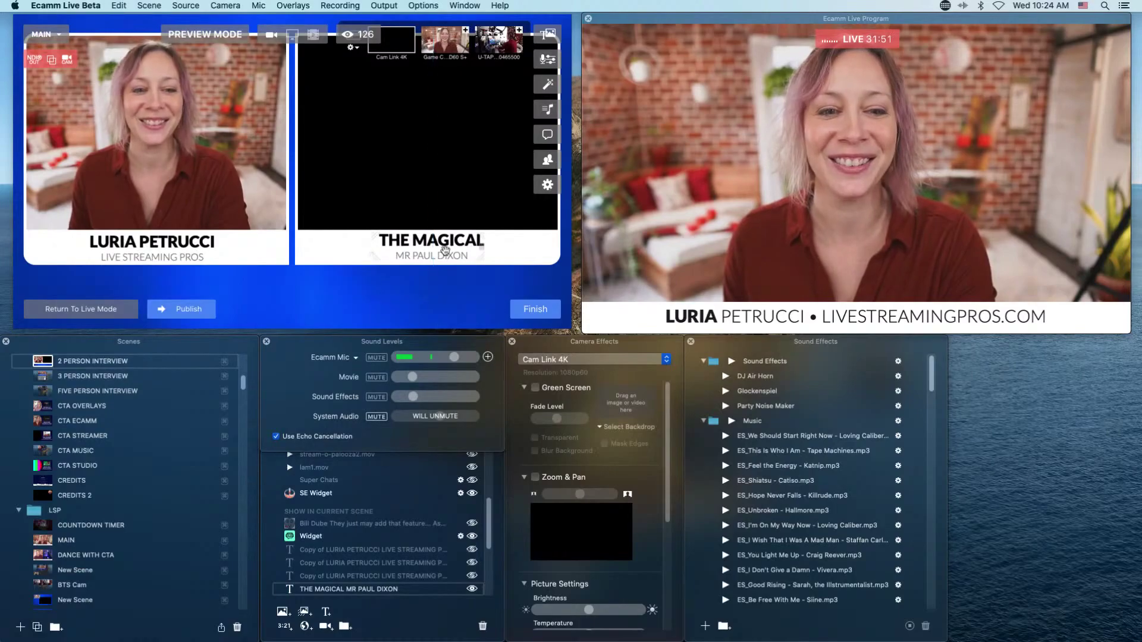
key("Return")
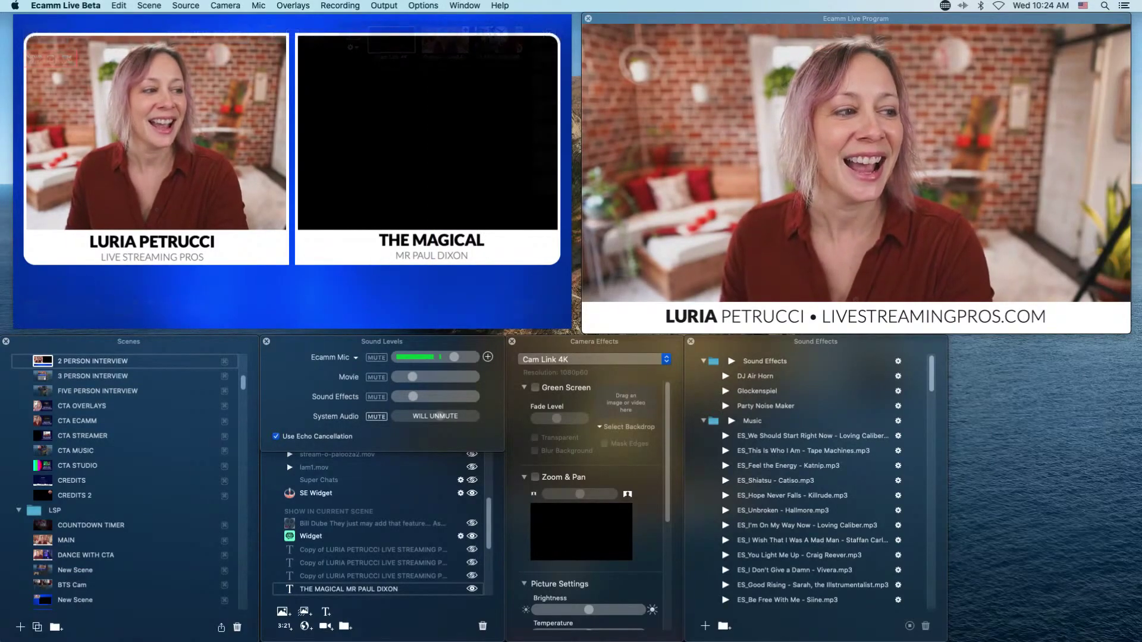
mouse_move(500, 248)
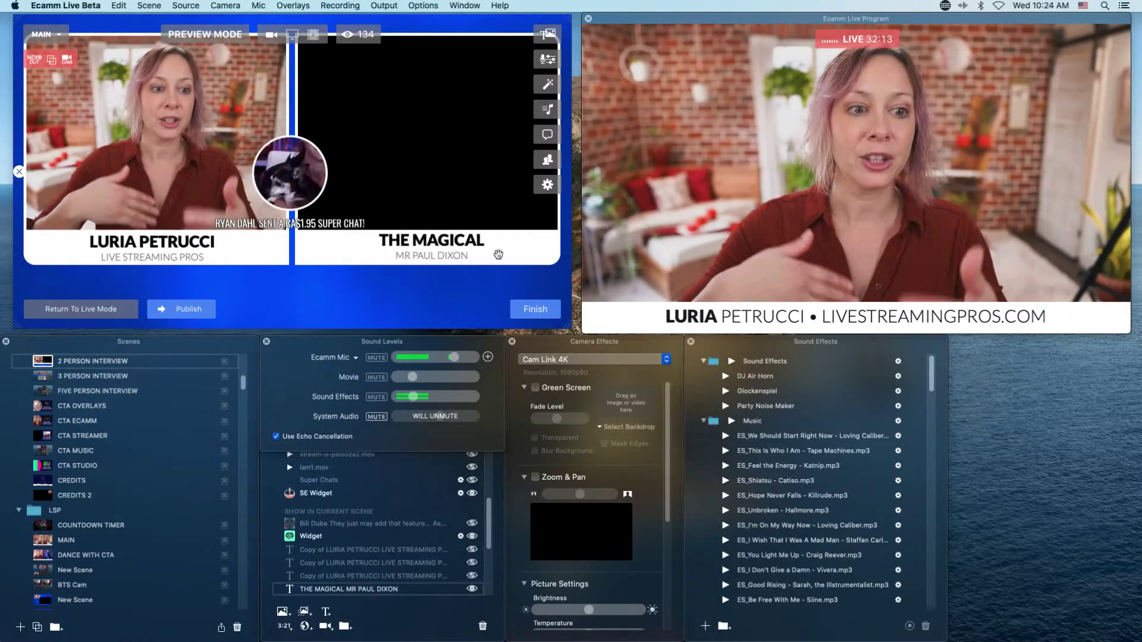
mouse_move(266, 223)
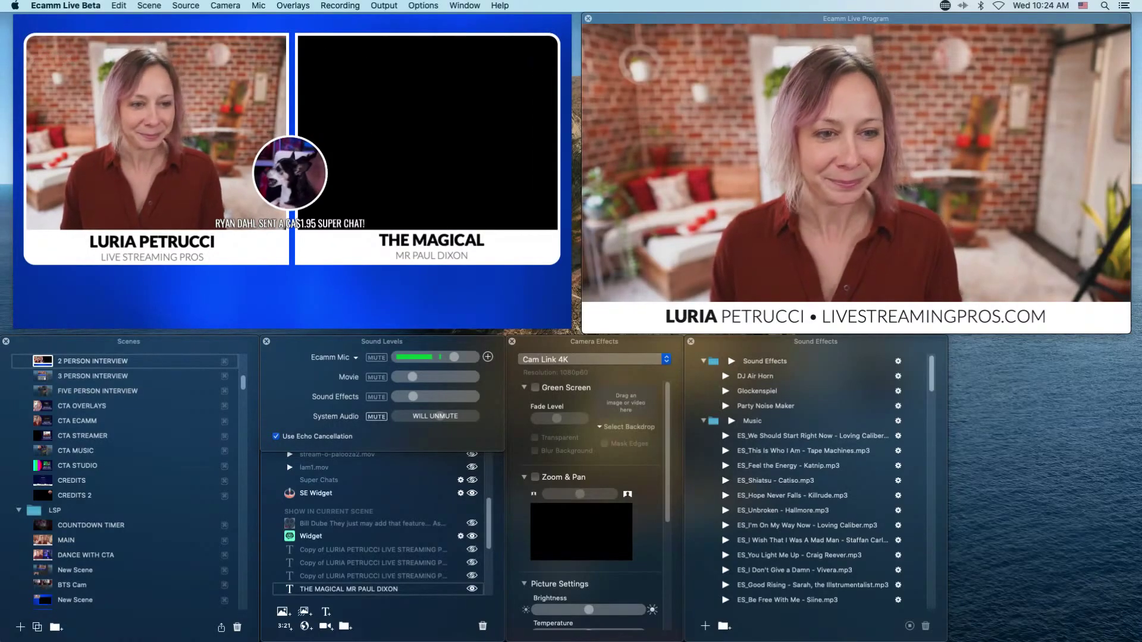
mouse_move(315, 276)
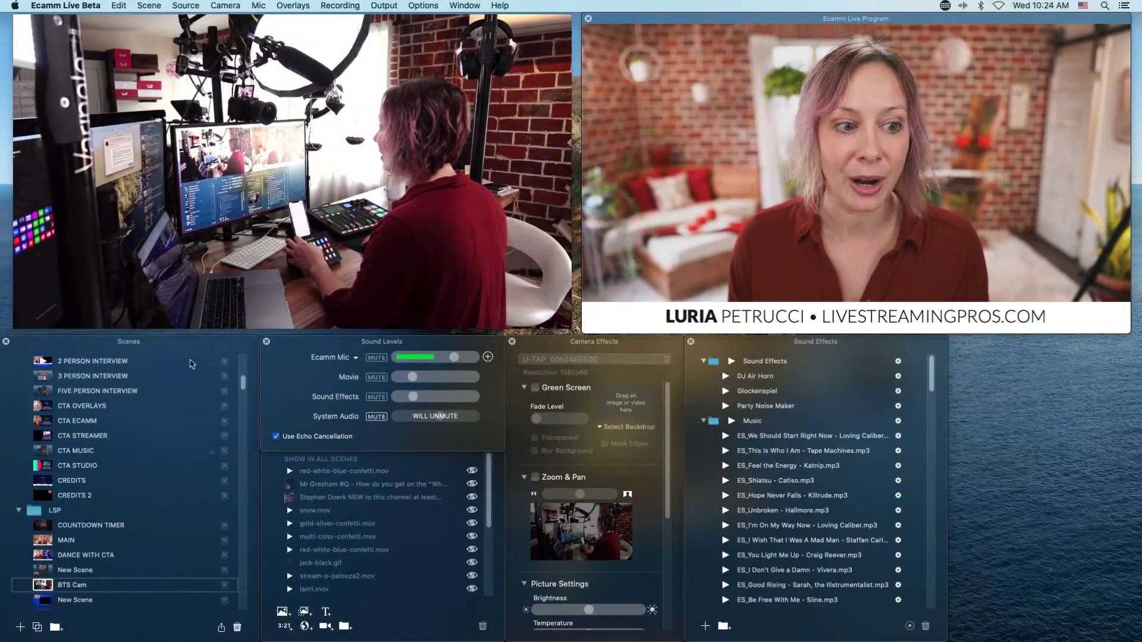
Publish the BTS Cam scene to the live stream.
left_click(182, 308)
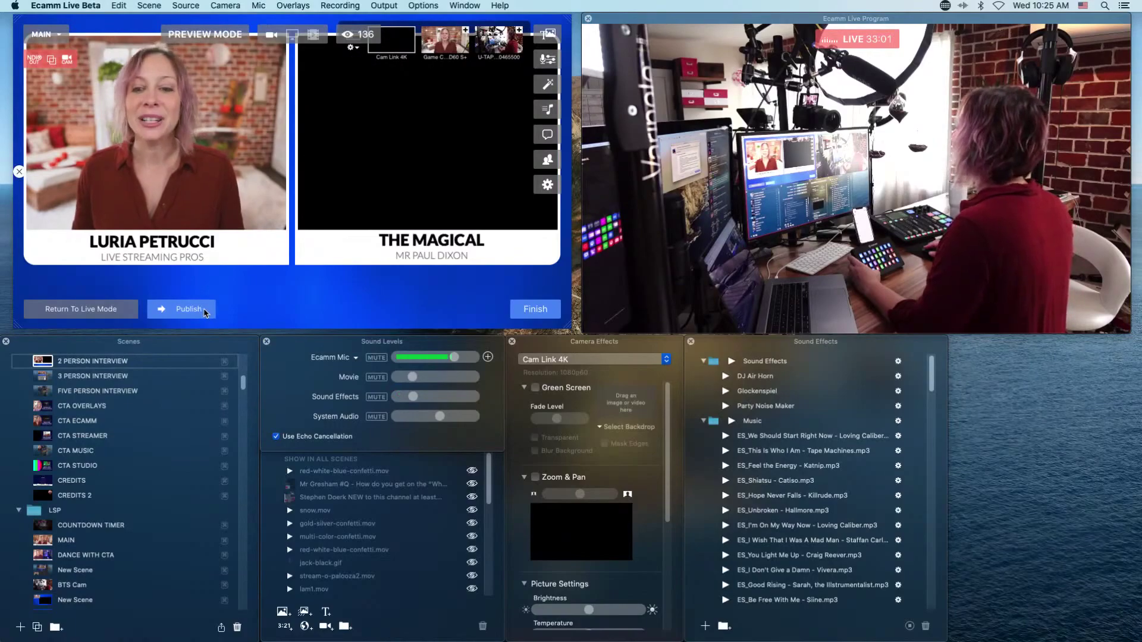
Publish the interview layout, return to Live Mode, then cut to BTS Cam with Cmd+5.
left_click(205, 311)
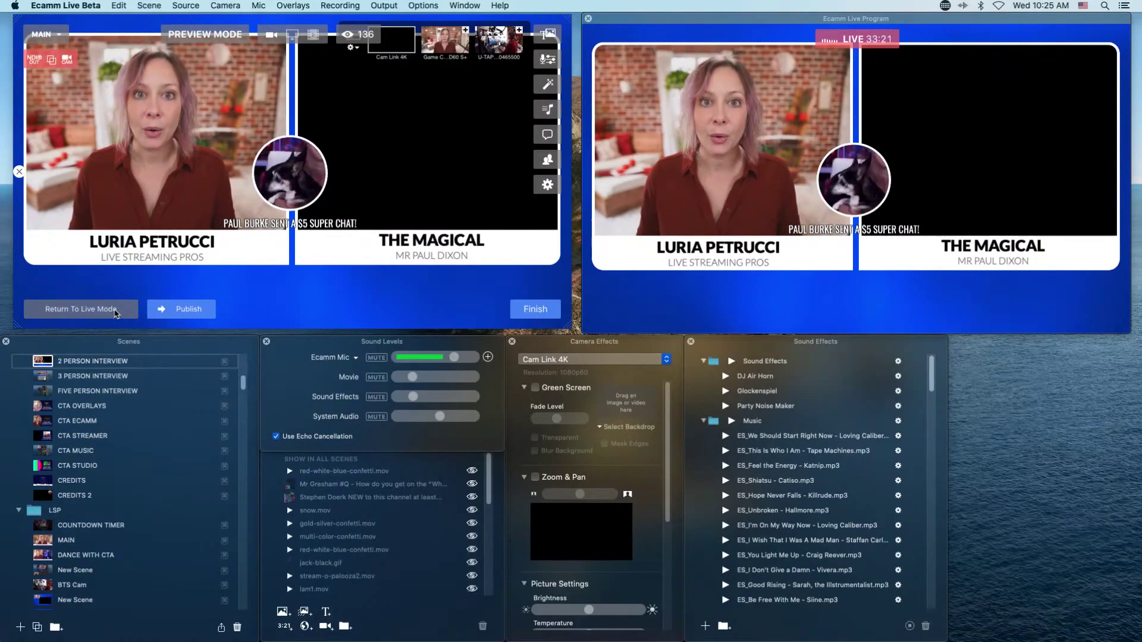
left_click(116, 314)
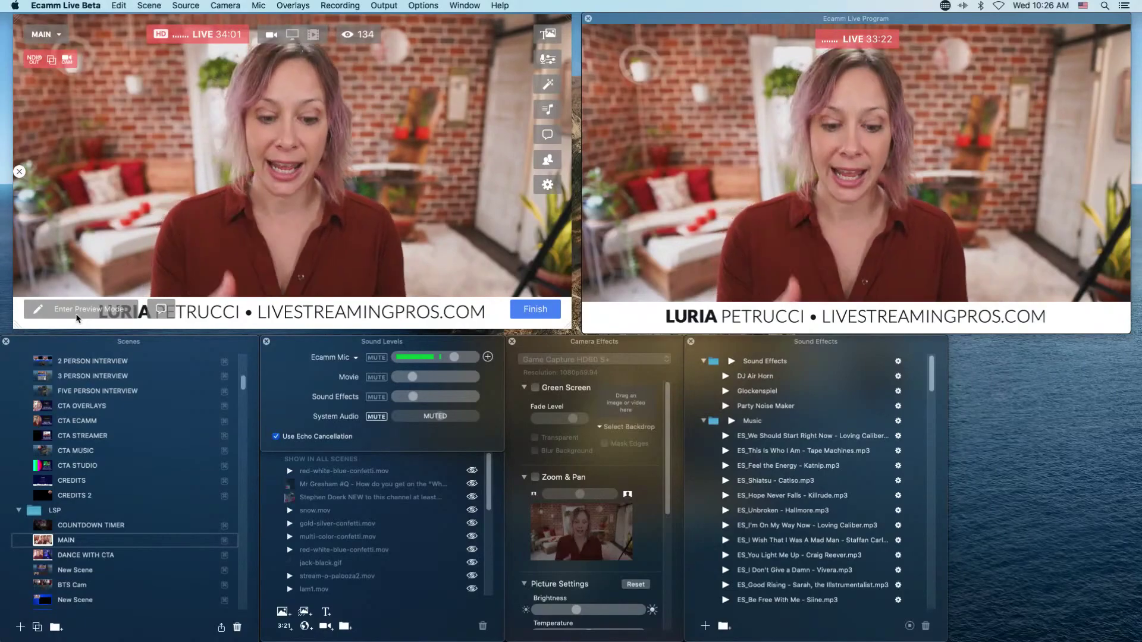
key("super+5")
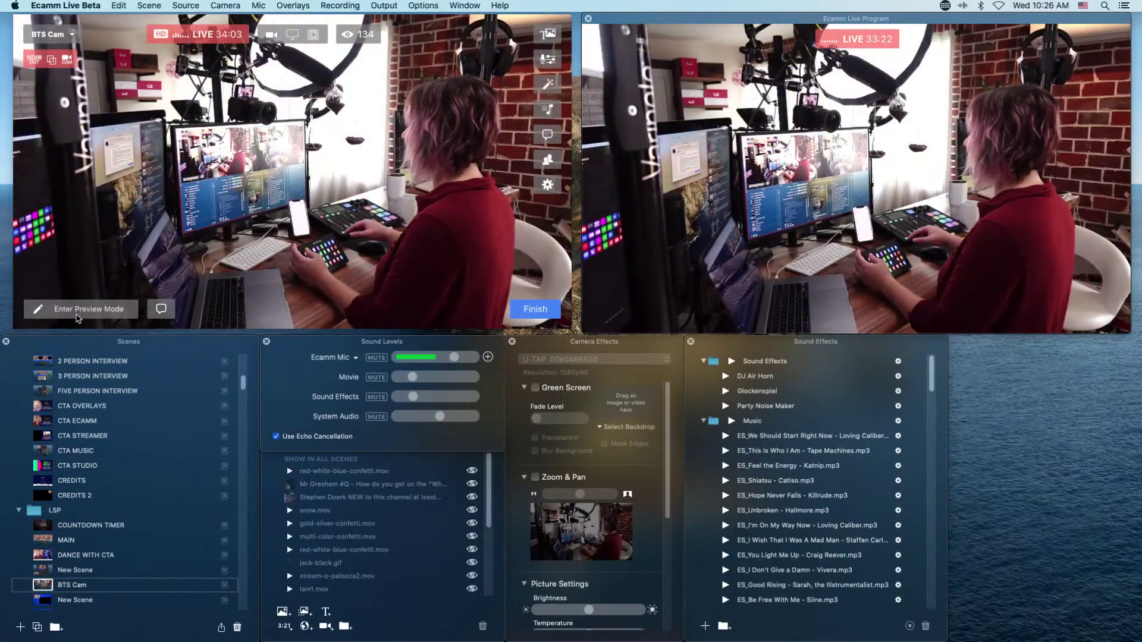
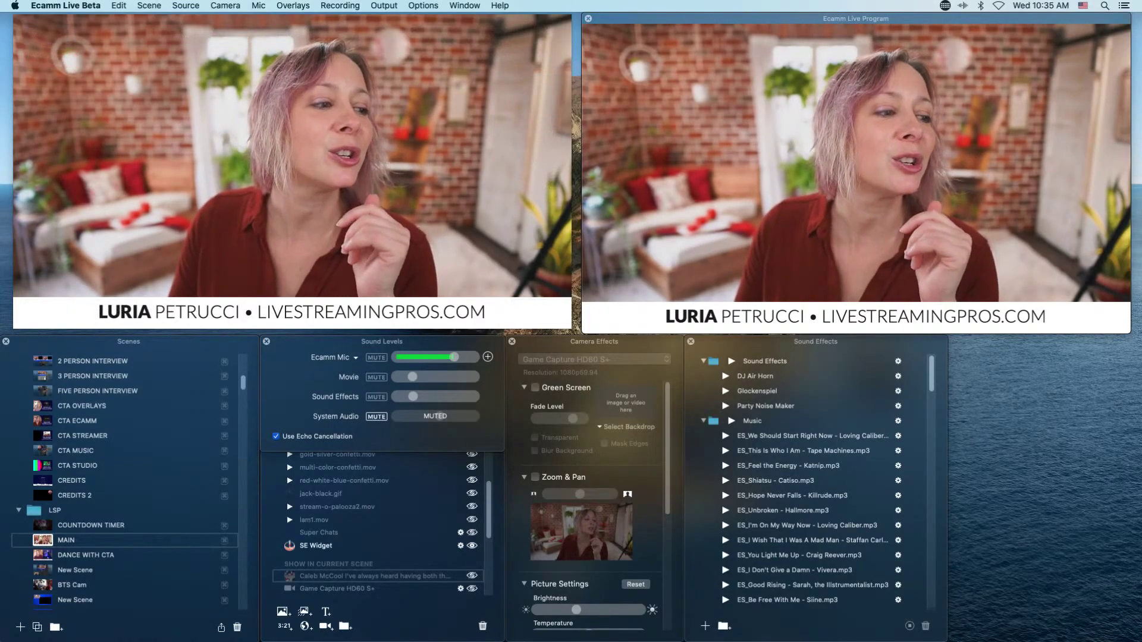
Keep MAIN broadcasting with the LIVESTREAMINGPROS.COM lower-third showing on the program output.
mouse_move(517, 227)
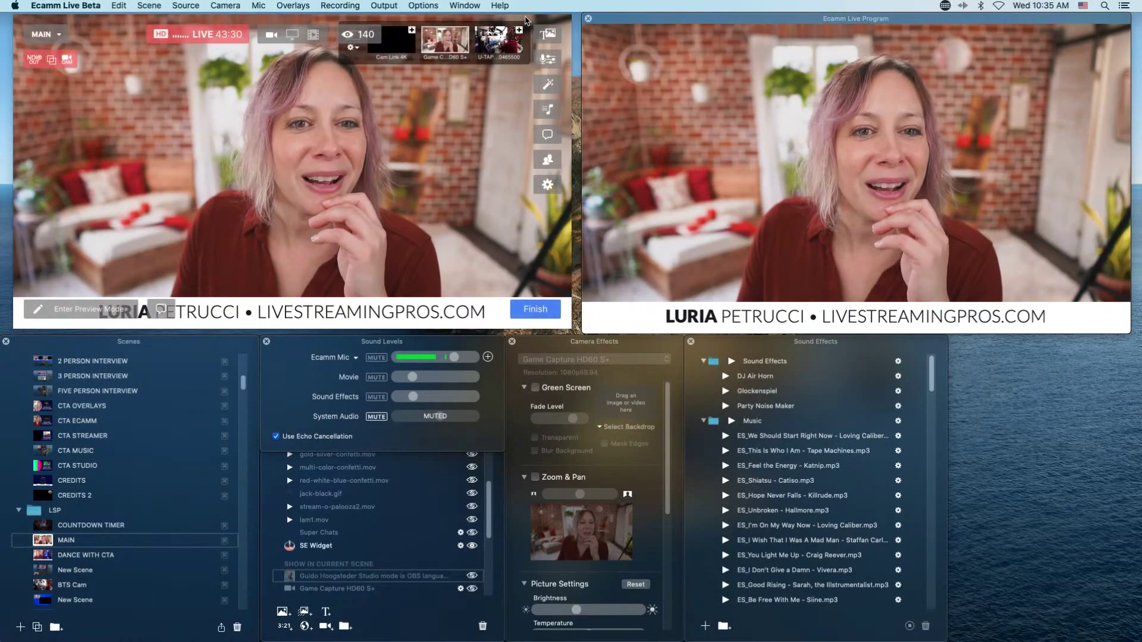
left_click_drag(525, 19, 512, 14)
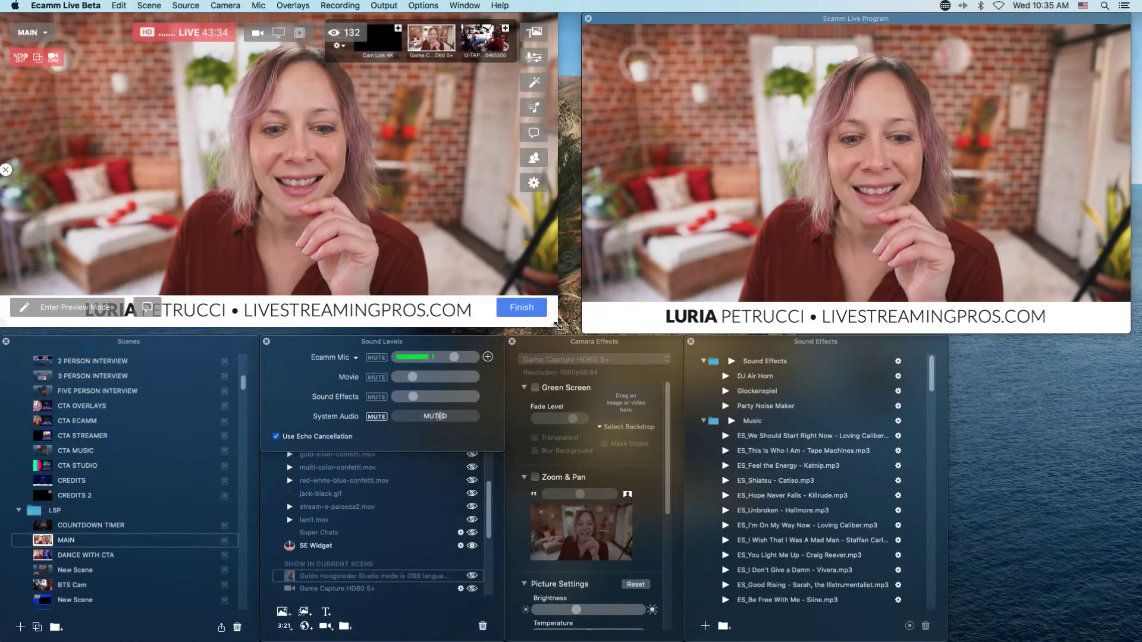
mouse_move(557, 327)
left_mouse_down()
mouse_move(571, 339)
mouse_move(576, 331)
mouse_move(526, 338)
mouse_move(574, 335)
left_mouse_up()
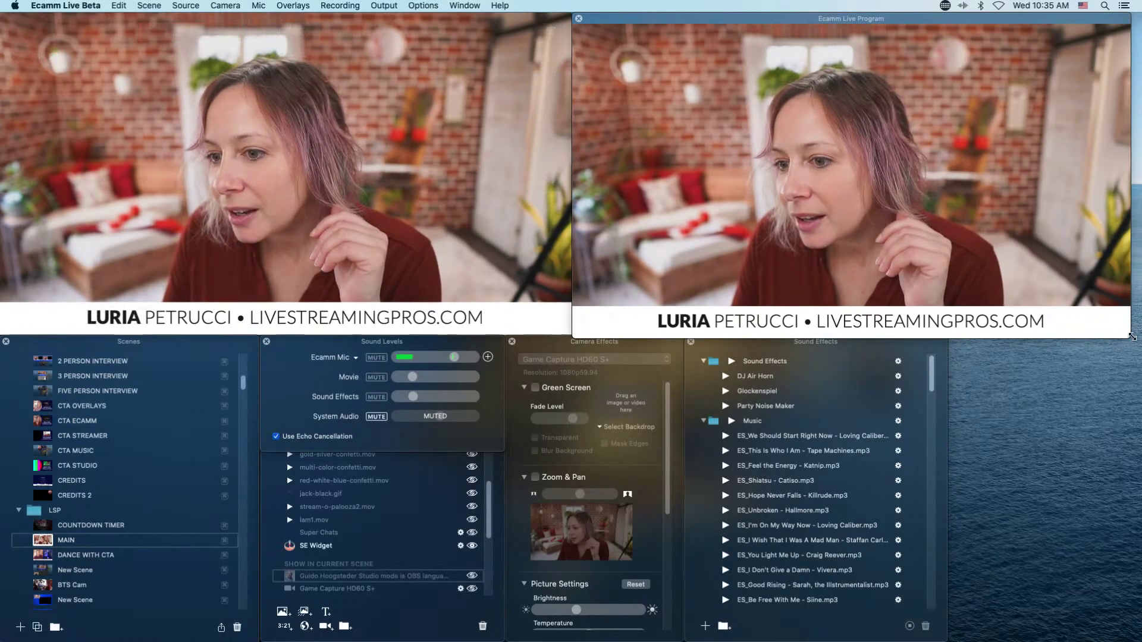
left_click_drag(1097, 19, 1108, 19)
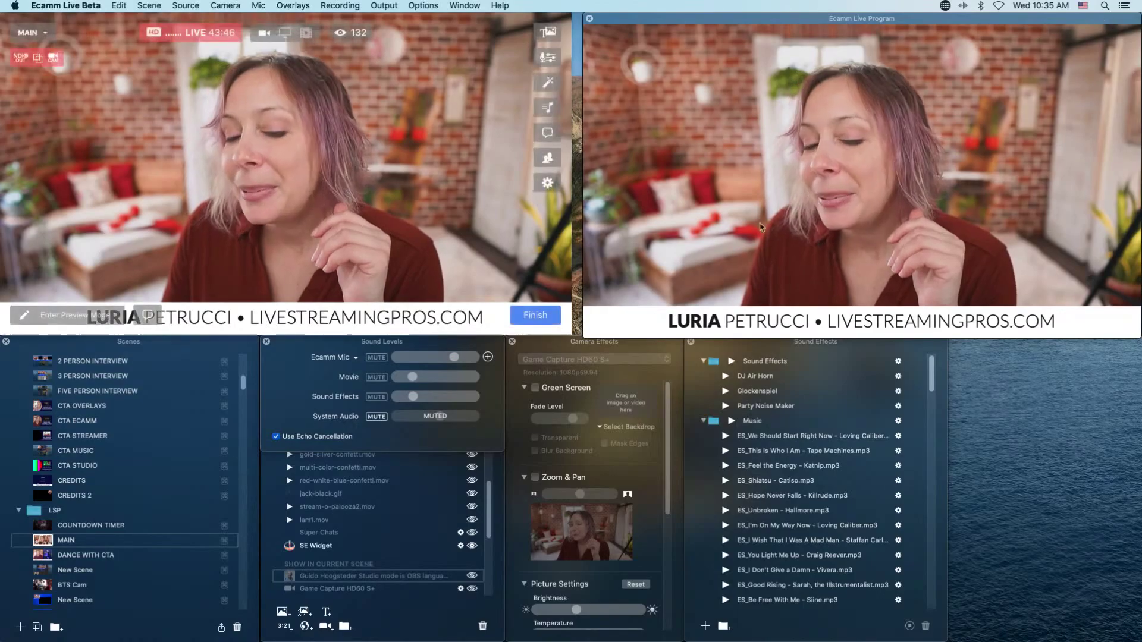
left_click_drag(584, 337, 572, 349)
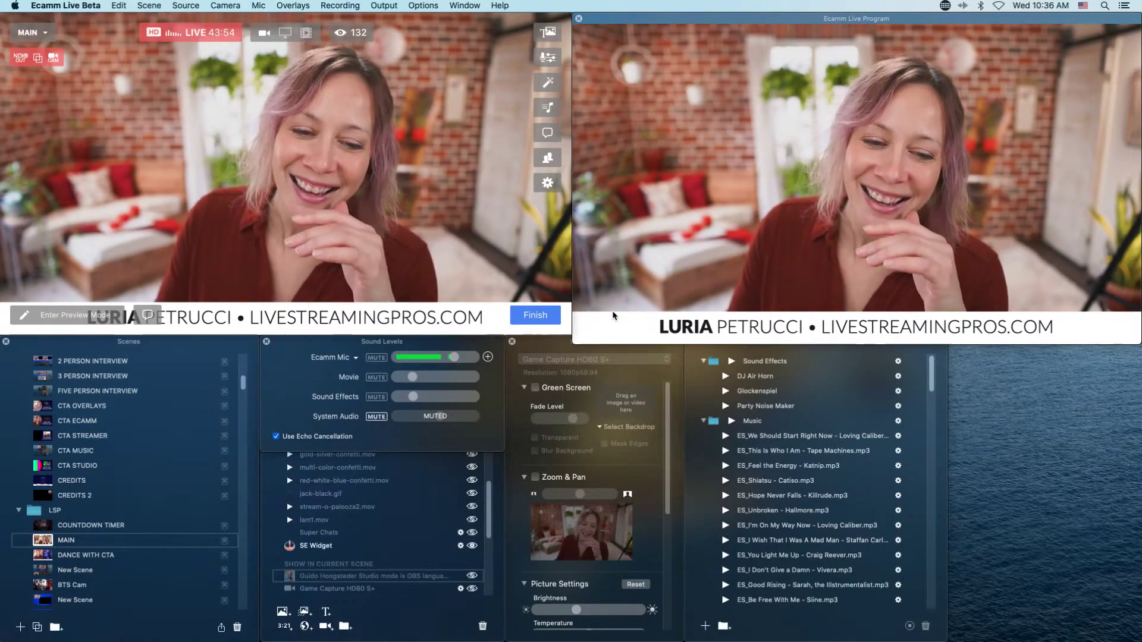
left_click_drag(575, 341, 579, 331)
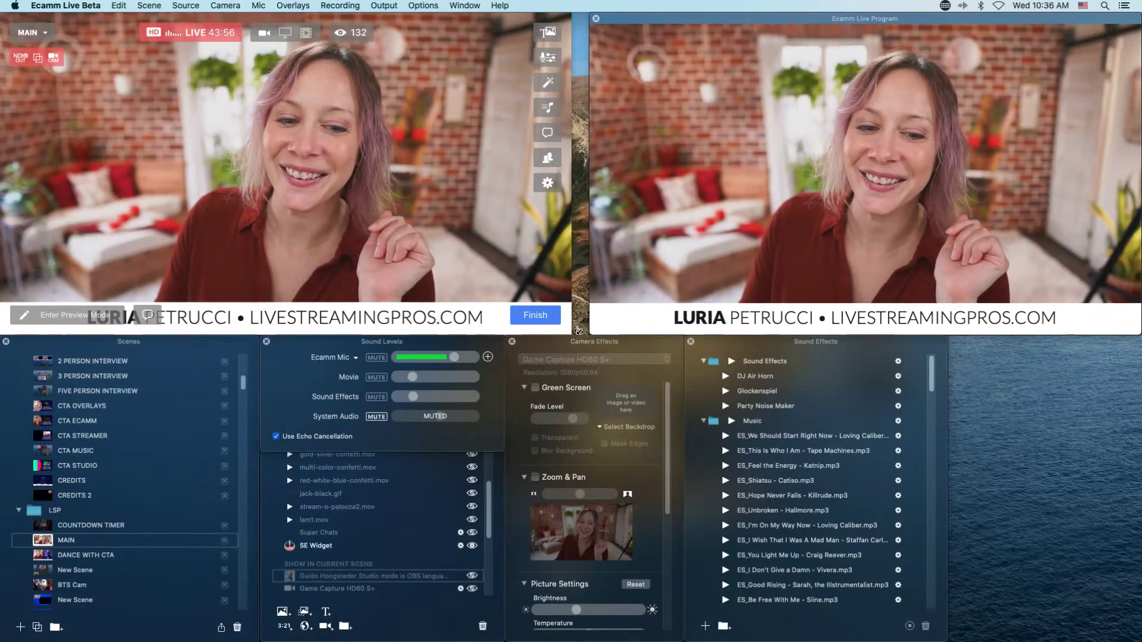
left_click_drag(792, 19, 776, 20)
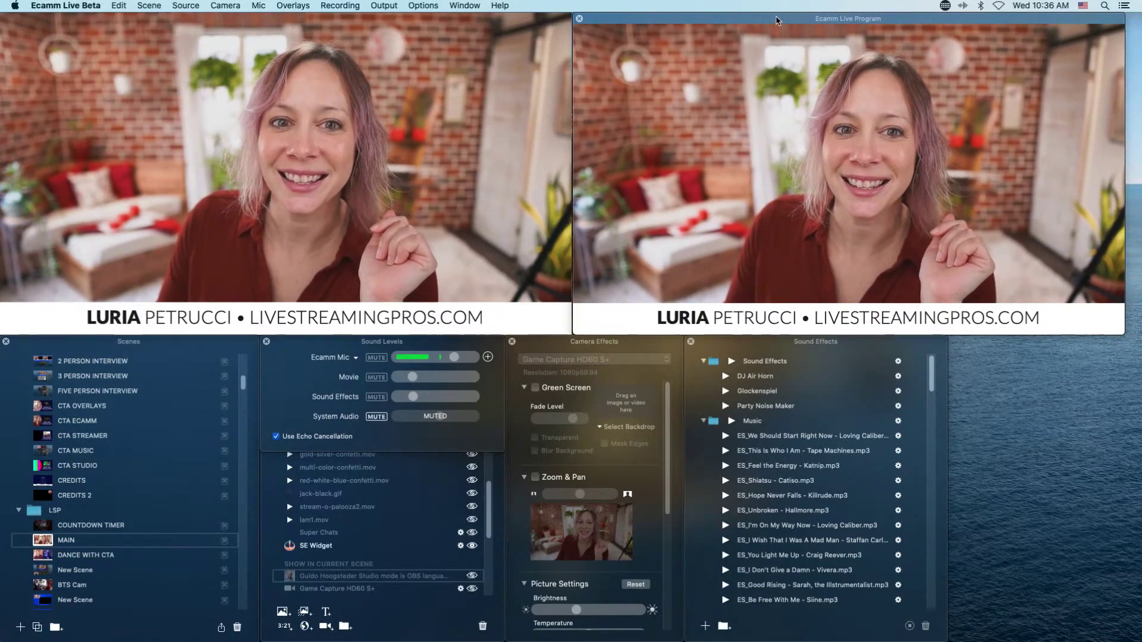
mouse_move(541, 21)
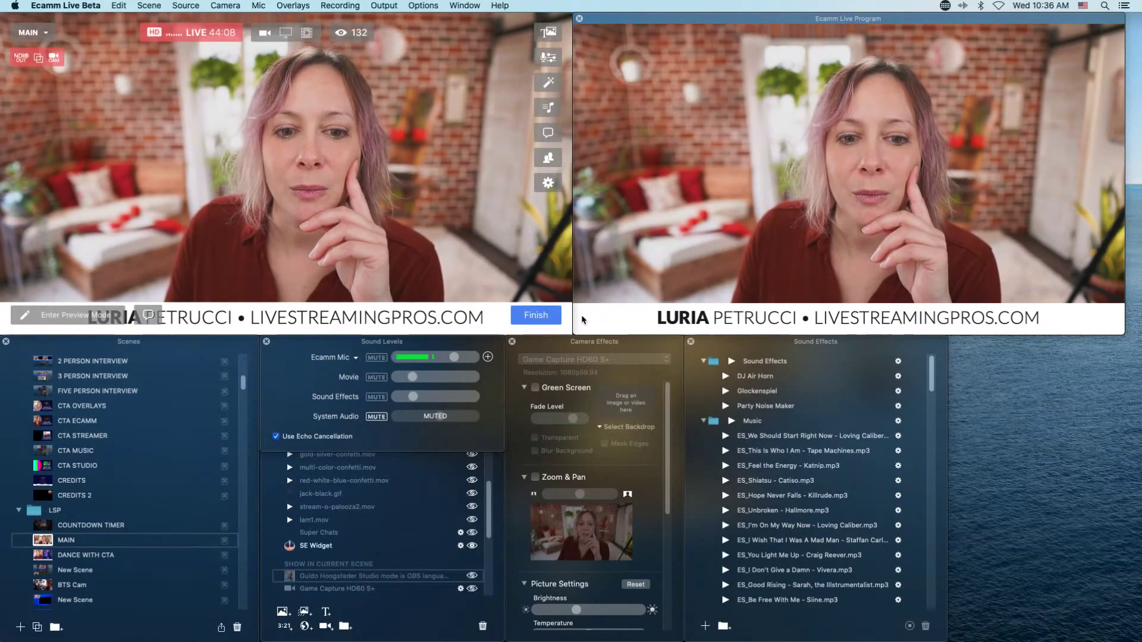
mouse_move(1098, 18)
left_mouse_down()
mouse_move(1074, 21)
mouse_move(1110, 19)
left_mouse_up()
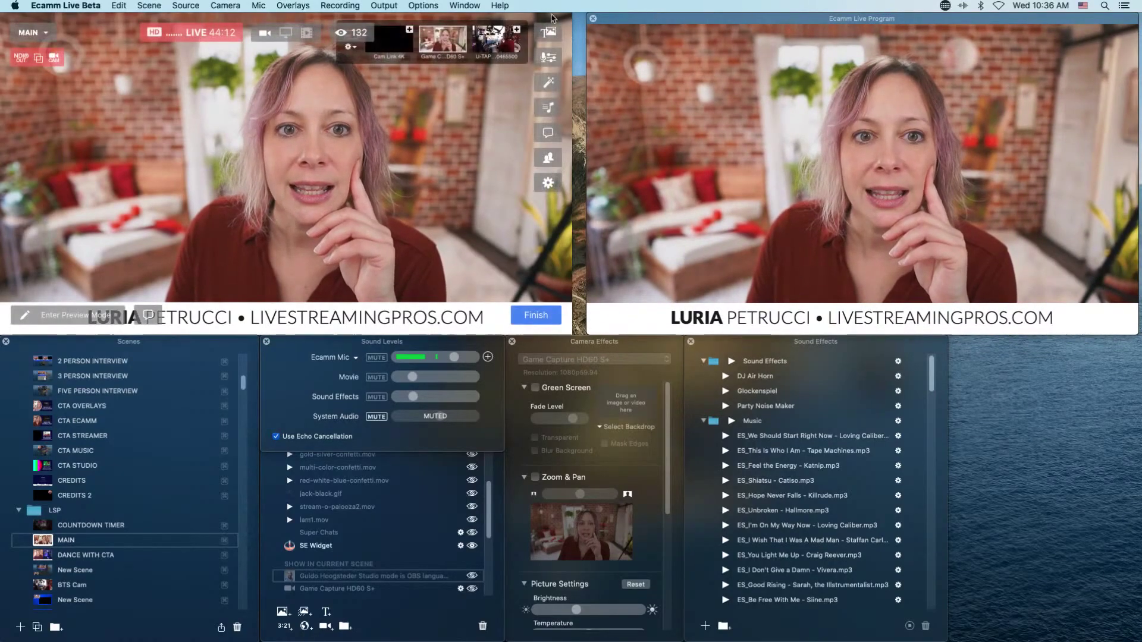
mouse_move(551, 19)
left_mouse_down()
mouse_move(560, 54)
mouse_move(562, 13)
left_mouse_up()
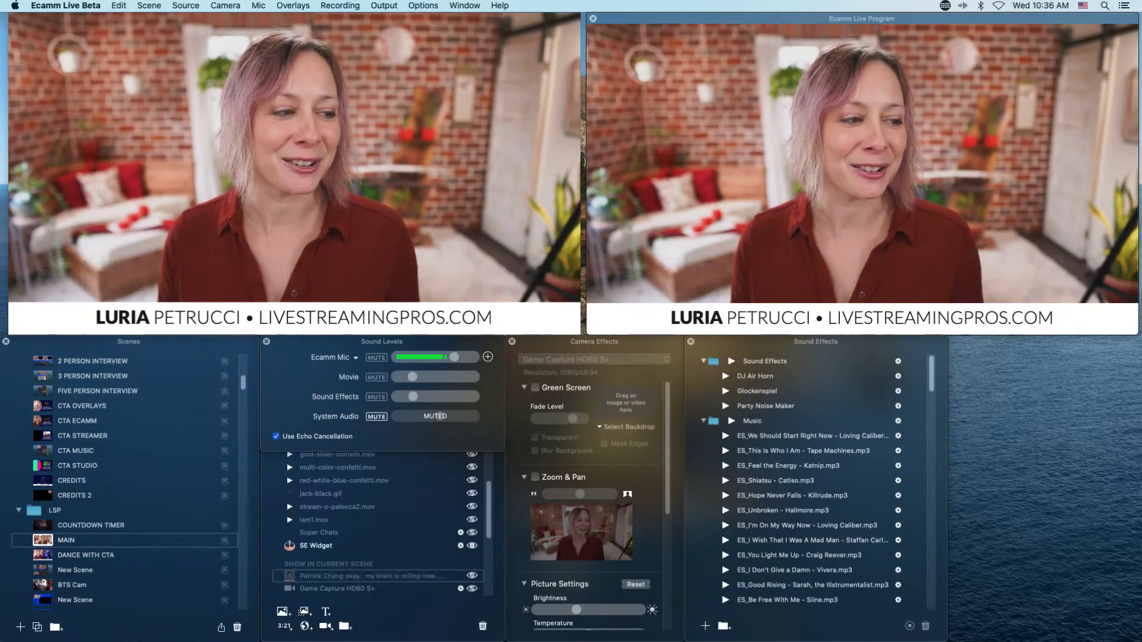
mouse_move(572, 233)
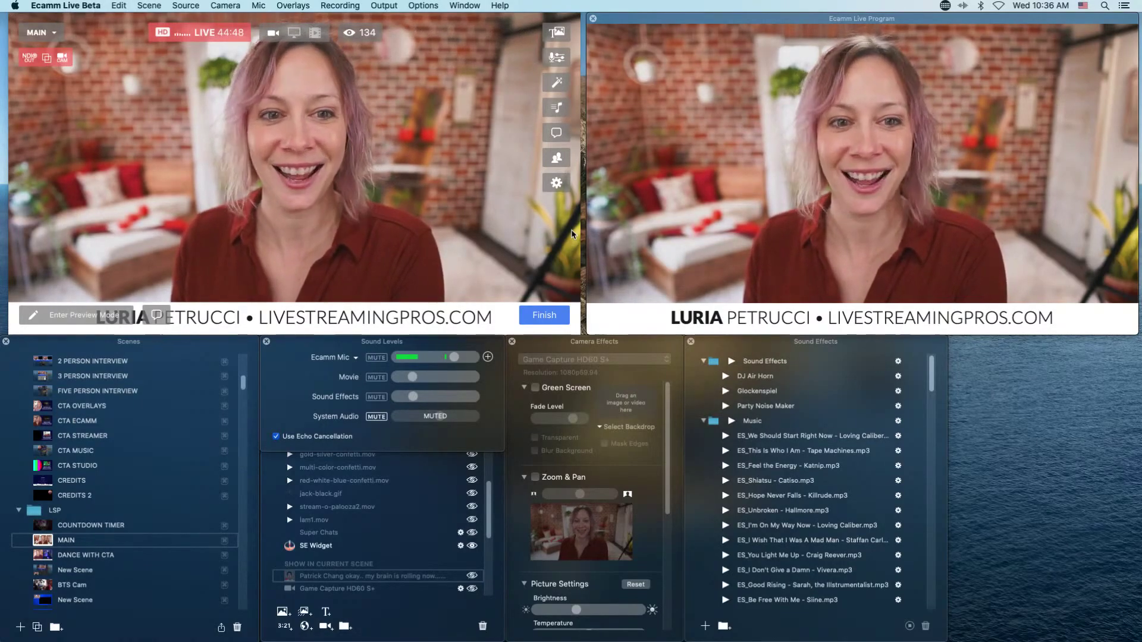
mouse_move(520, 267)
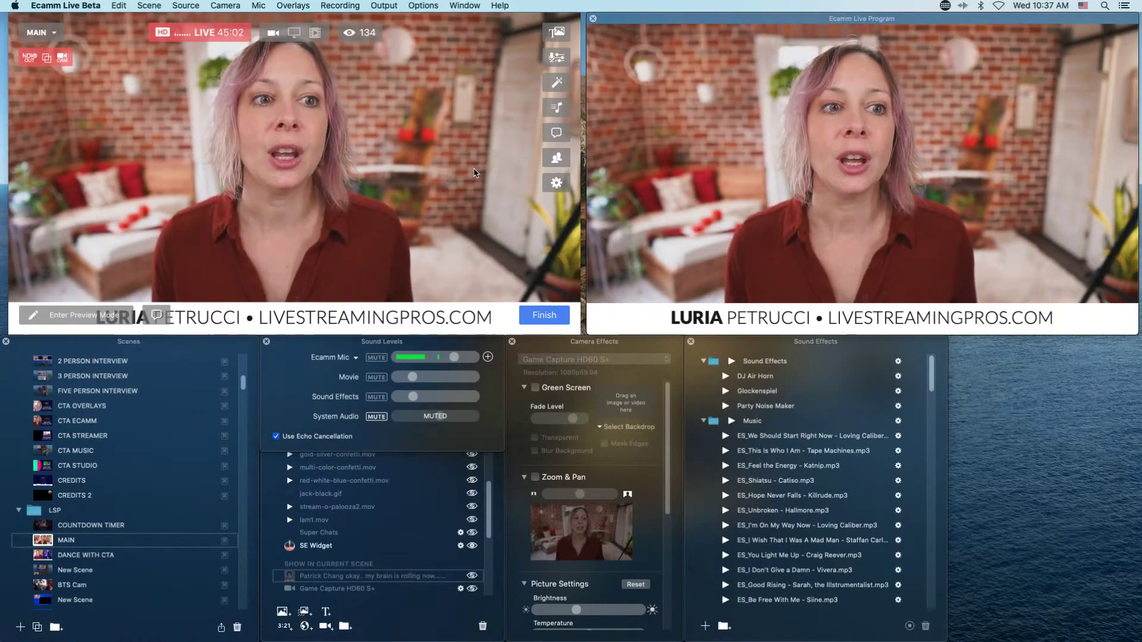
mouse_move(456, 174)
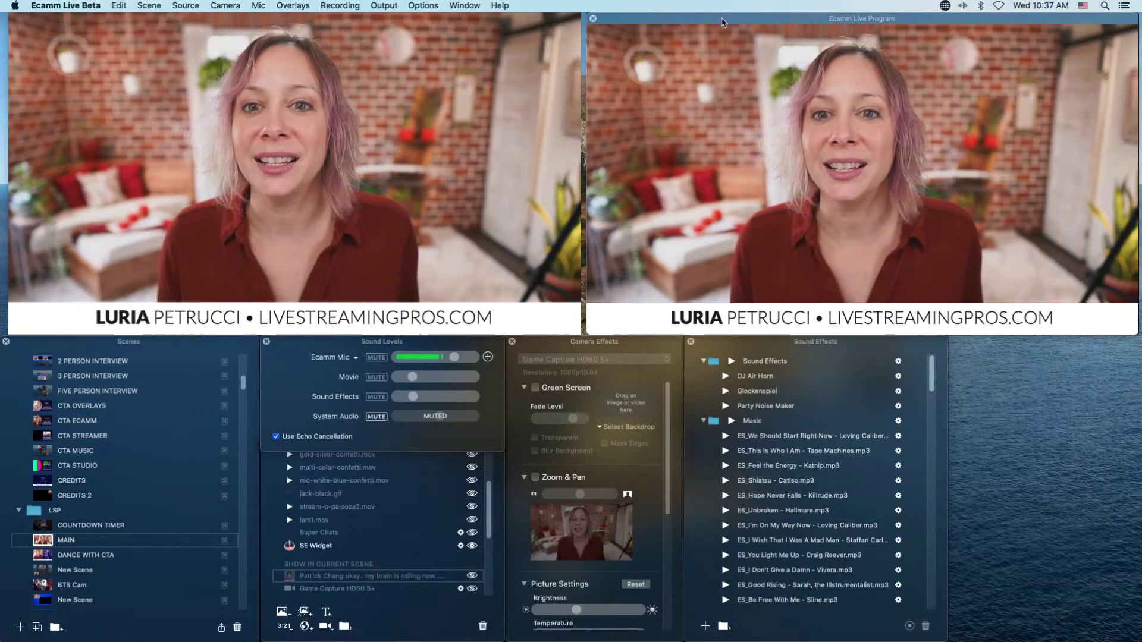
left_click_drag(721, 21, 714, 21)
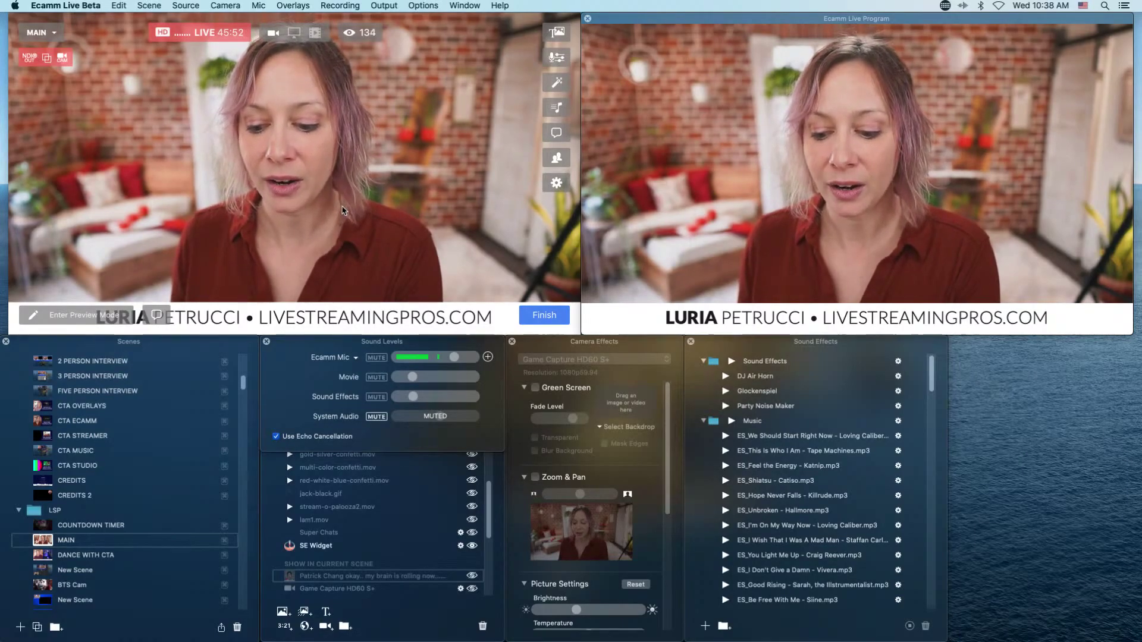
mouse_move(408, 42)
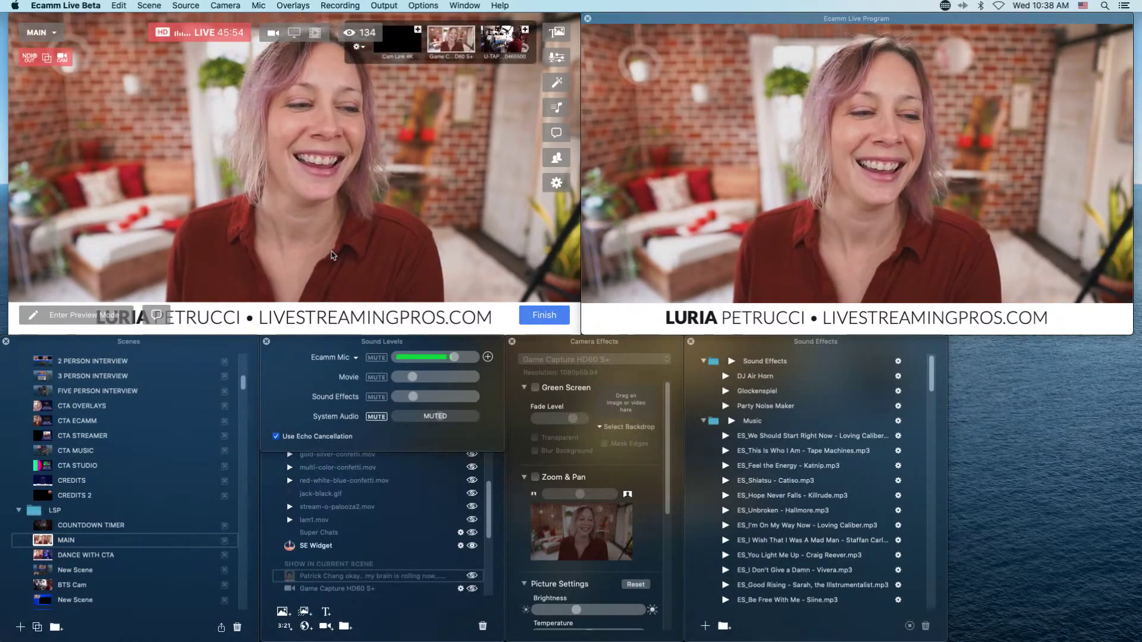
Add a StreamElements web widget overlay to MAIN sized 1200×1080 at 30 FPS.
left_click(297, 7)
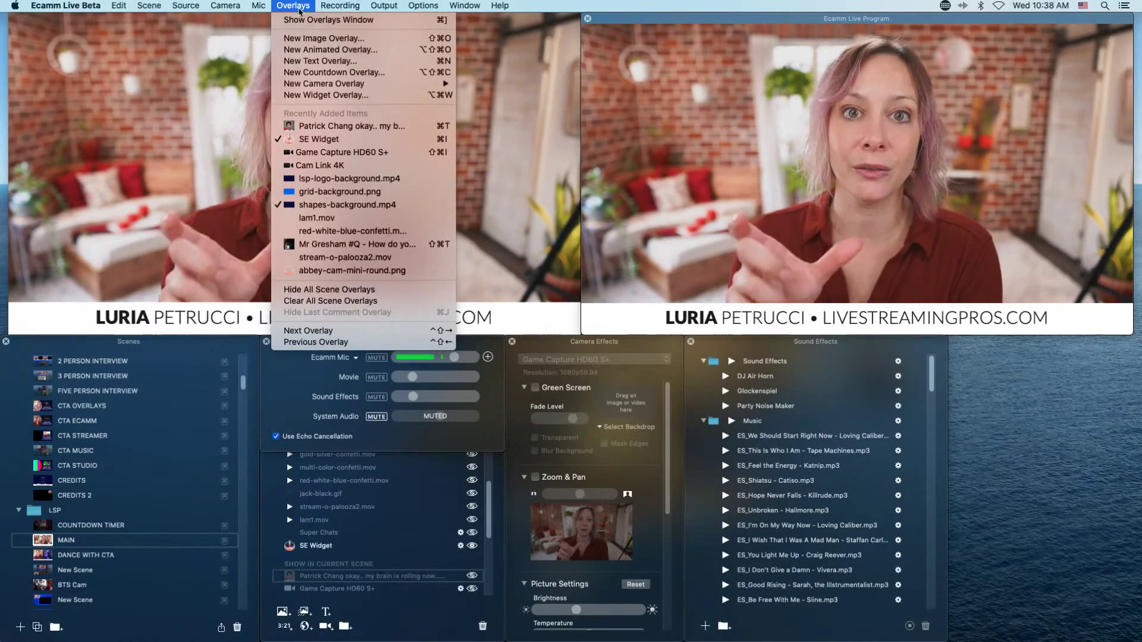
left_click(315, 94)
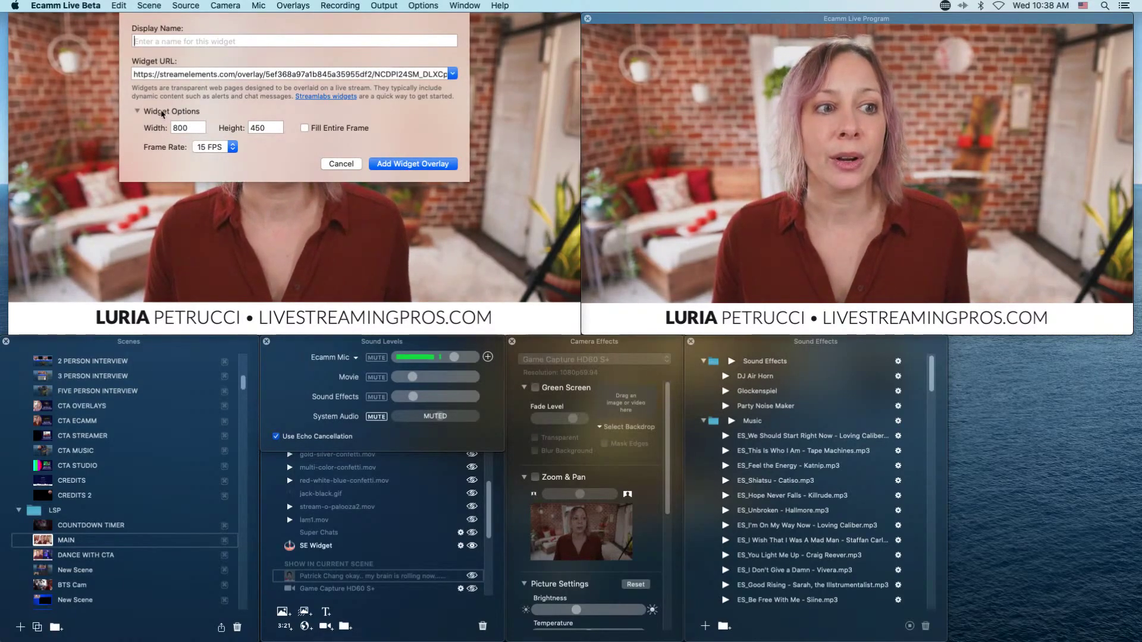
left_click(138, 112)
left_click(138, 112)
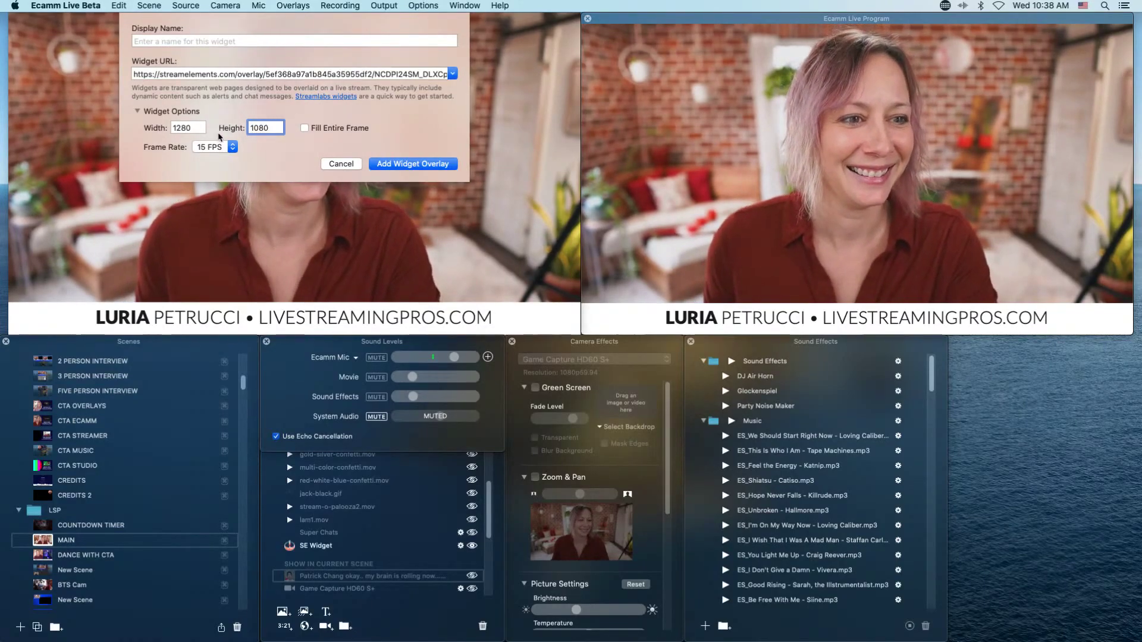
left_click(191, 127)
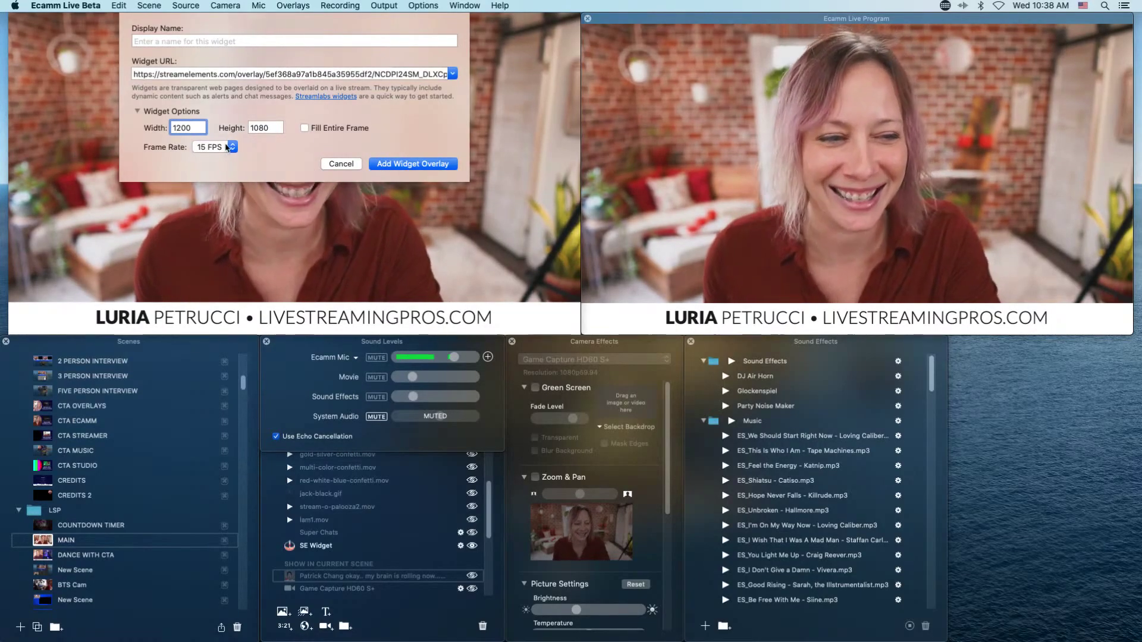
left_click(227, 147)
left_click(211, 158)
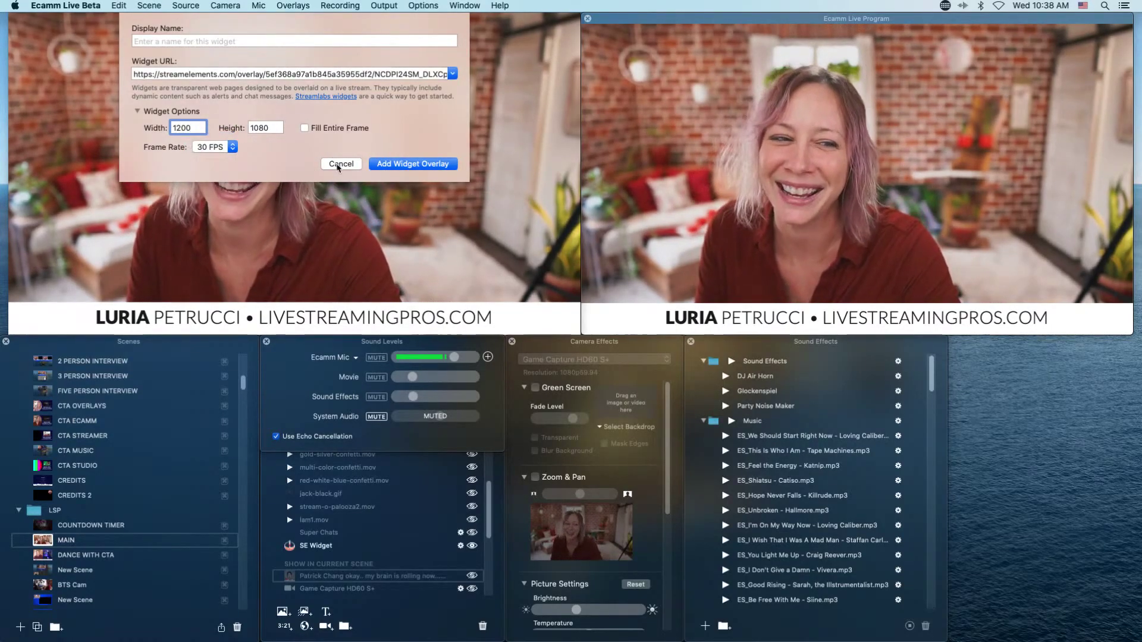
left_click(397, 165)
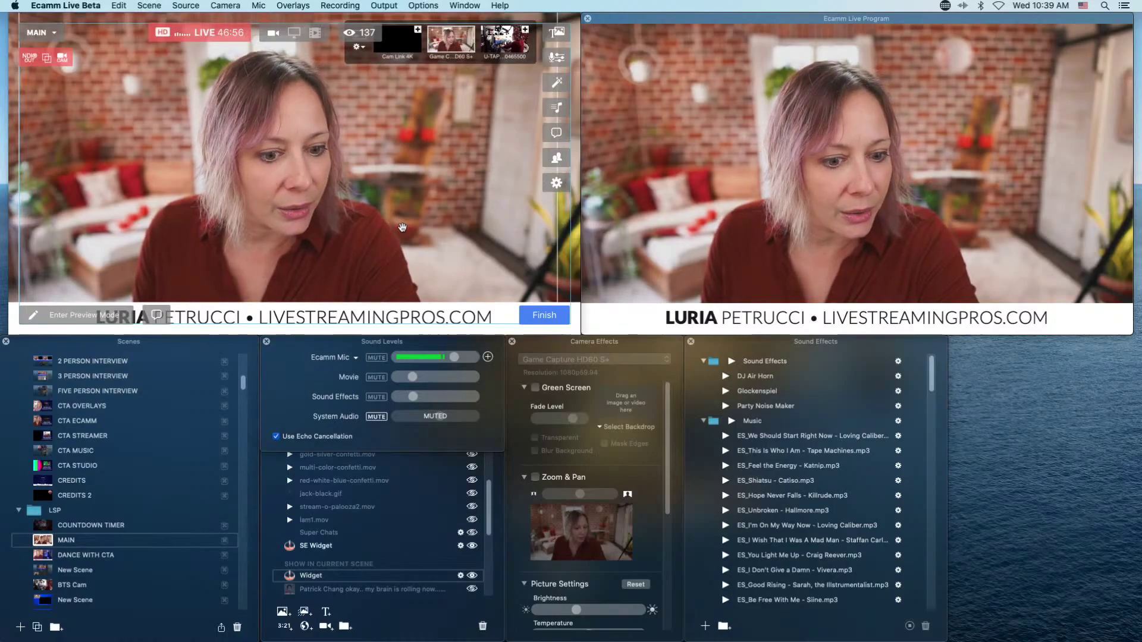
Hide the widget overlay from its preview context menu, then show it again.
right_click(402, 227)
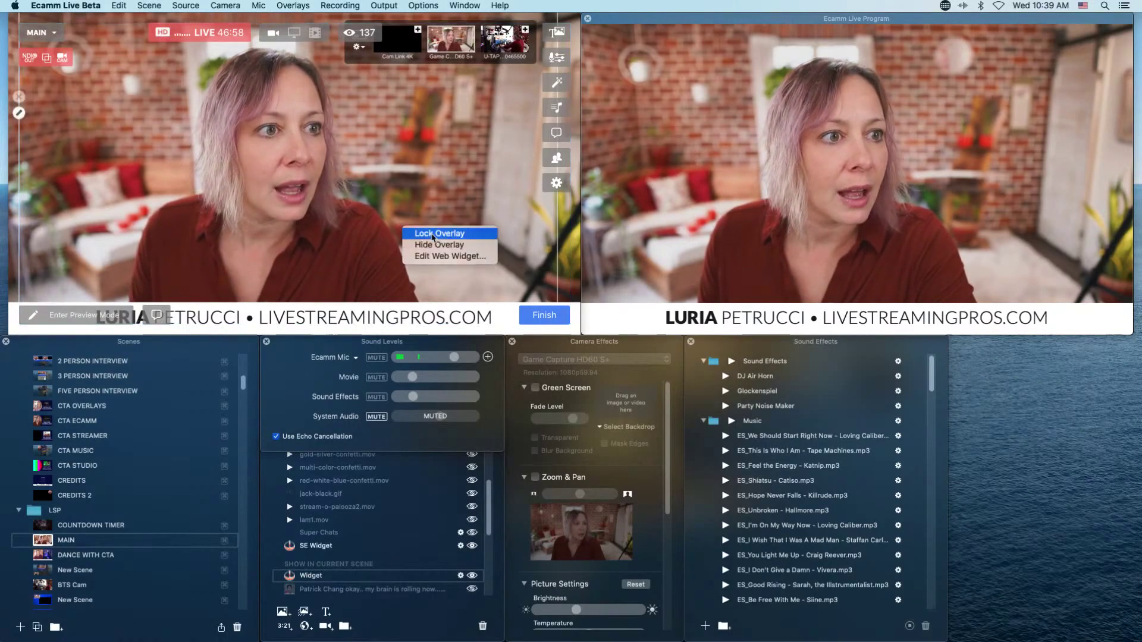
left_click(381, 218)
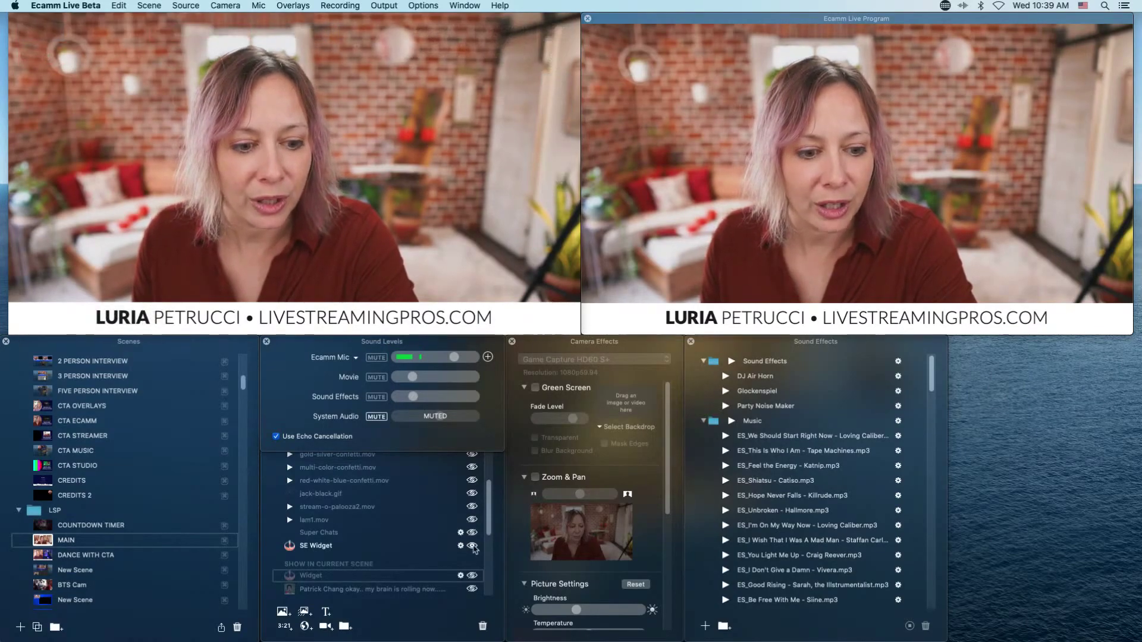
left_click(471, 576)
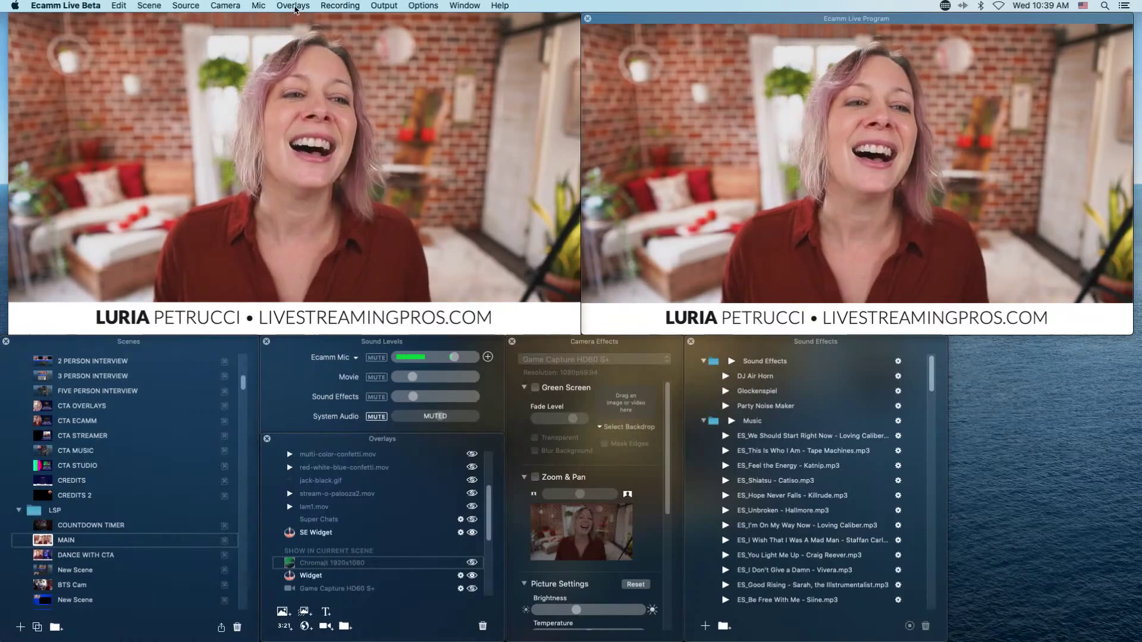
Add a second StreamElements widget overlay at 1920×1080 and 30 FPS.
left_click(295, 8)
left_click(321, 87)
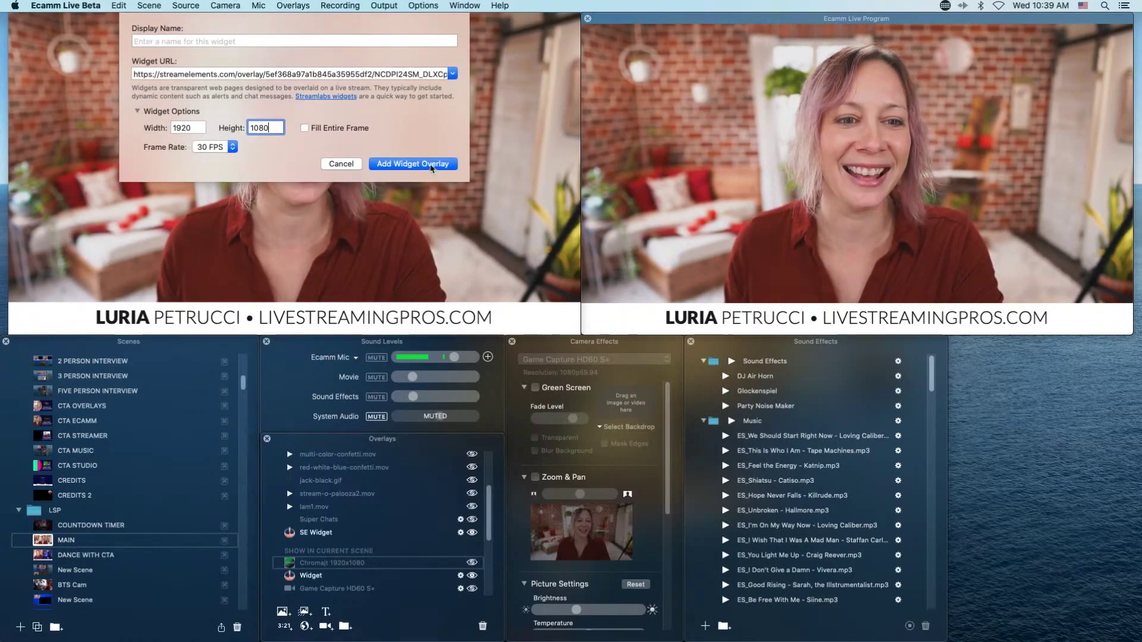
key("Return")
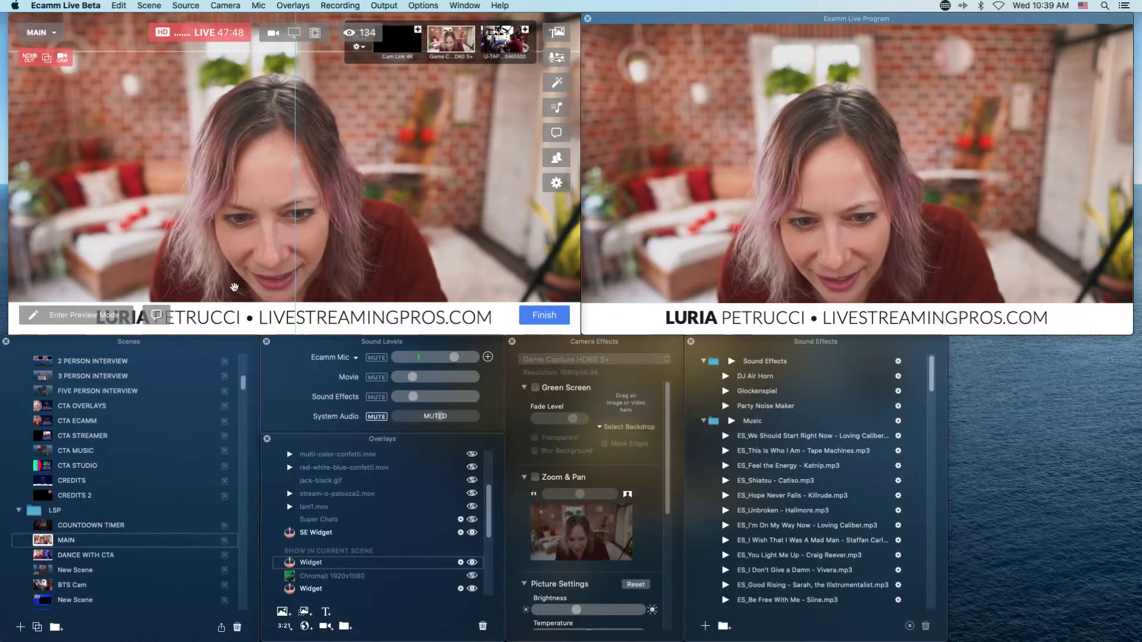
Hide the name-bar text overlay and resize the preview window.
scroll(408, 583, "down", 3)
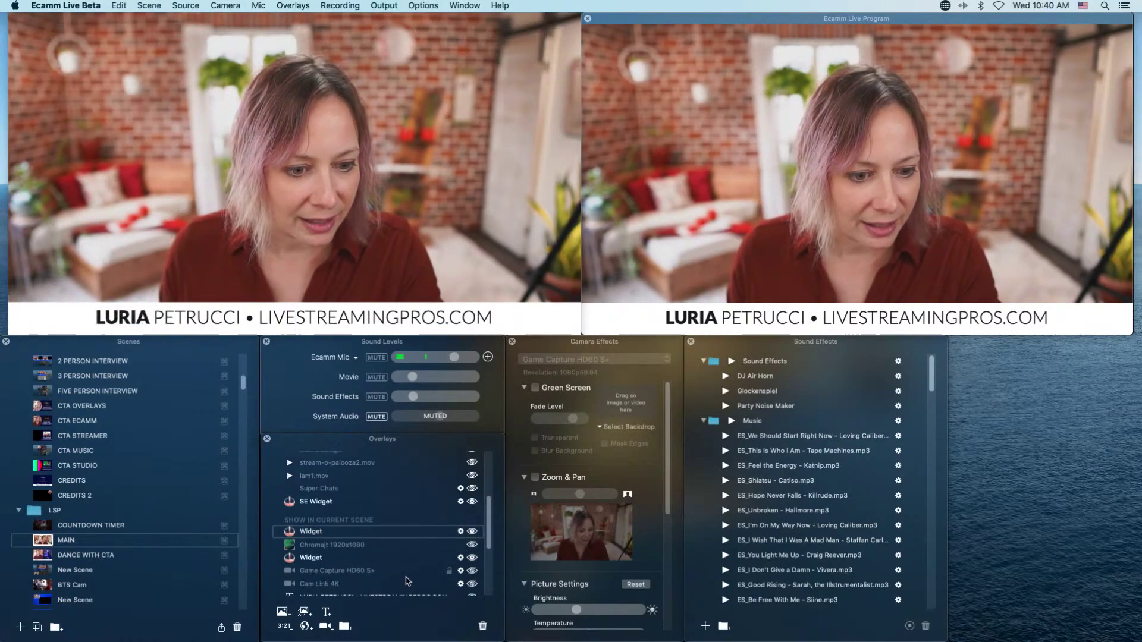
left_click(472, 576)
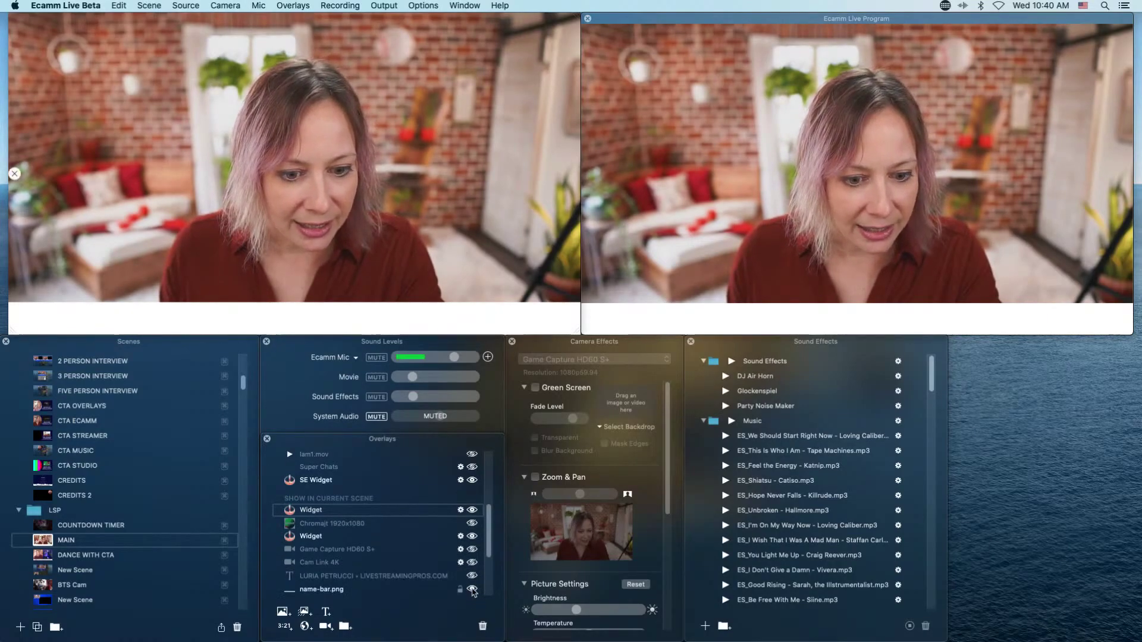
mouse_move(571, 330)
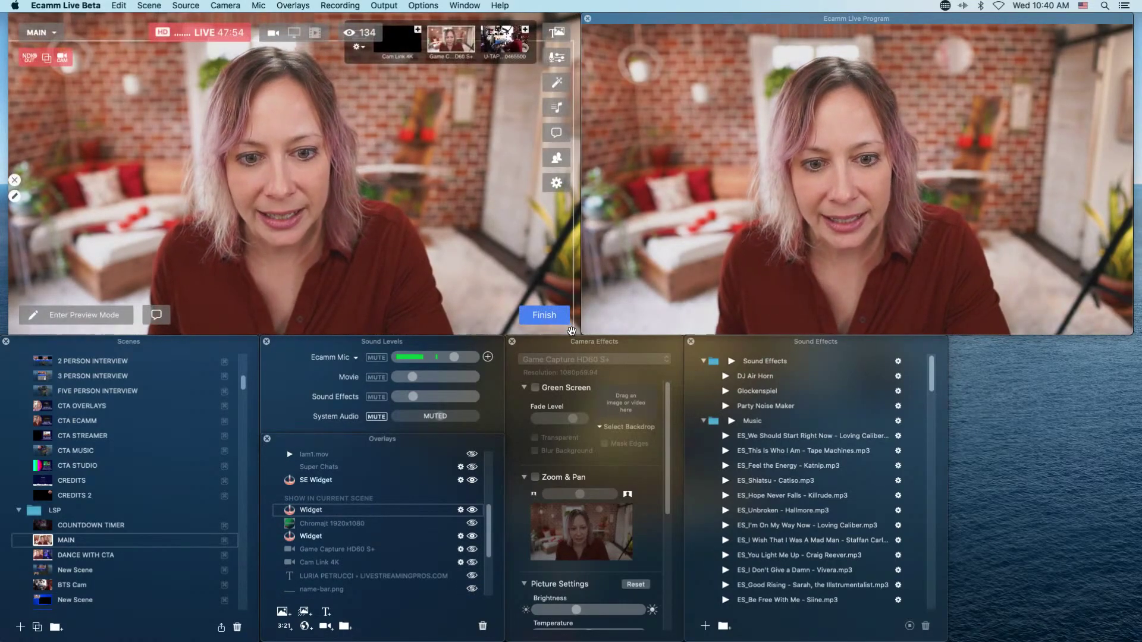
mouse_move(578, 336)
left_mouse_down()
mouse_move(502, 324)
mouse_move(576, 334)
left_mouse_up()
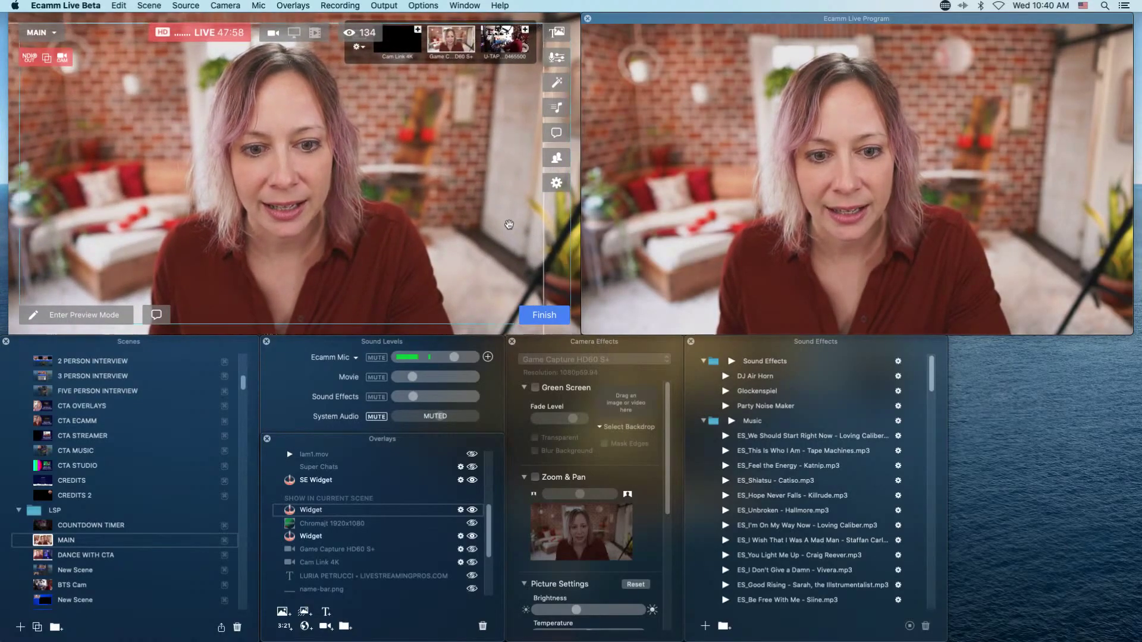
Resize and reposition the widget overlay's frame, then hide the duplicate second widget.
mouse_move(491, 237)
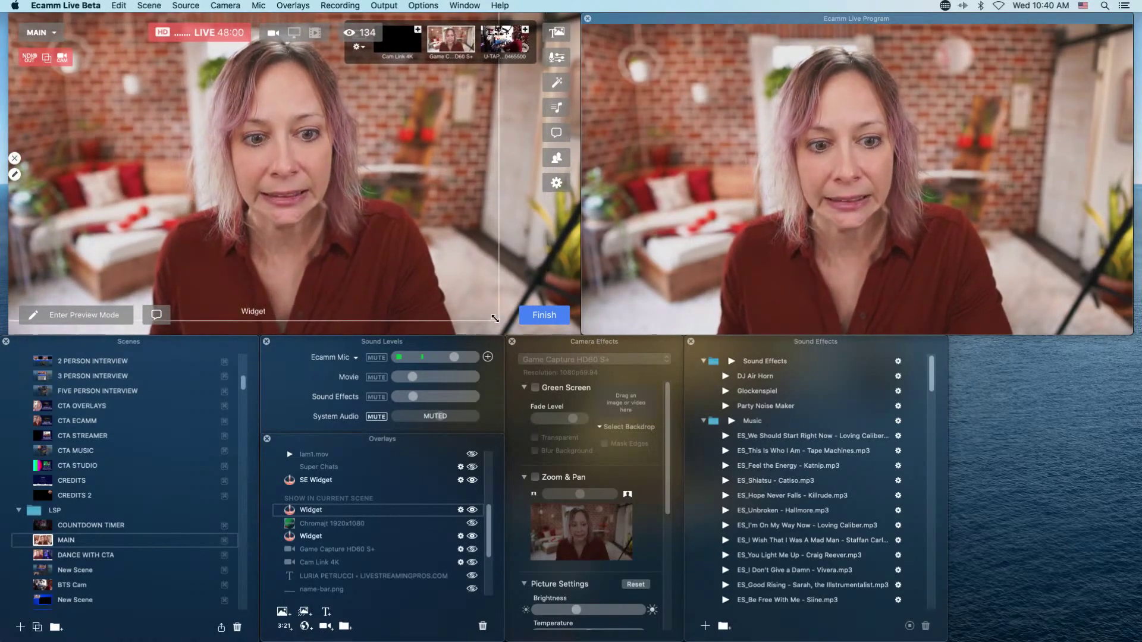
left_click_drag(497, 321, 572, 382)
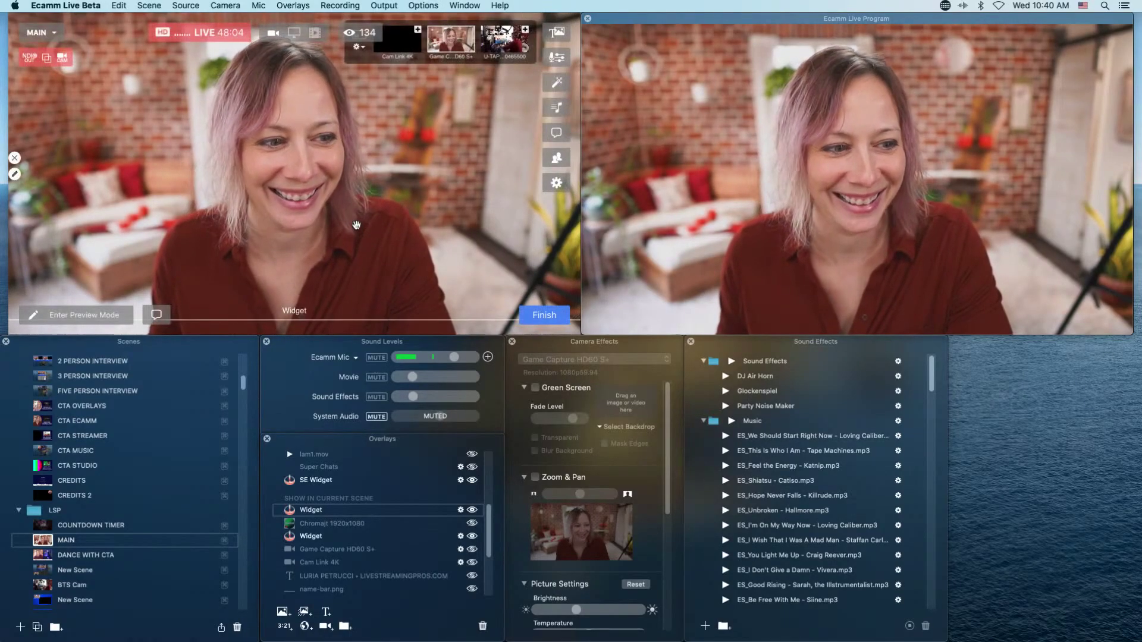
left_click_drag(360, 249, 358, 243)
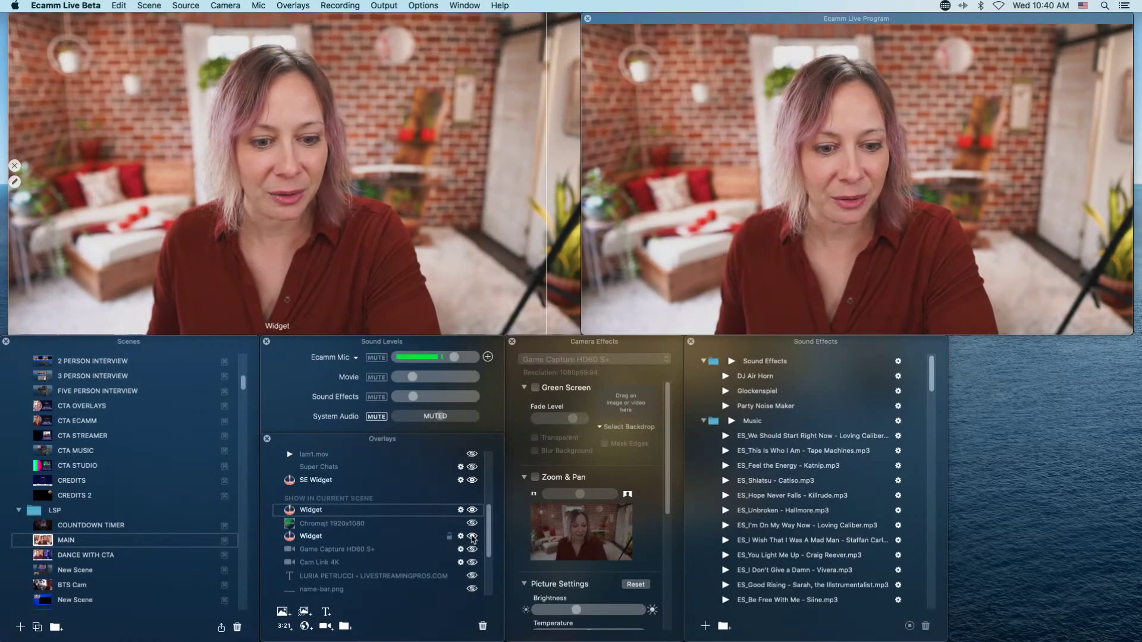
left_click(472, 536)
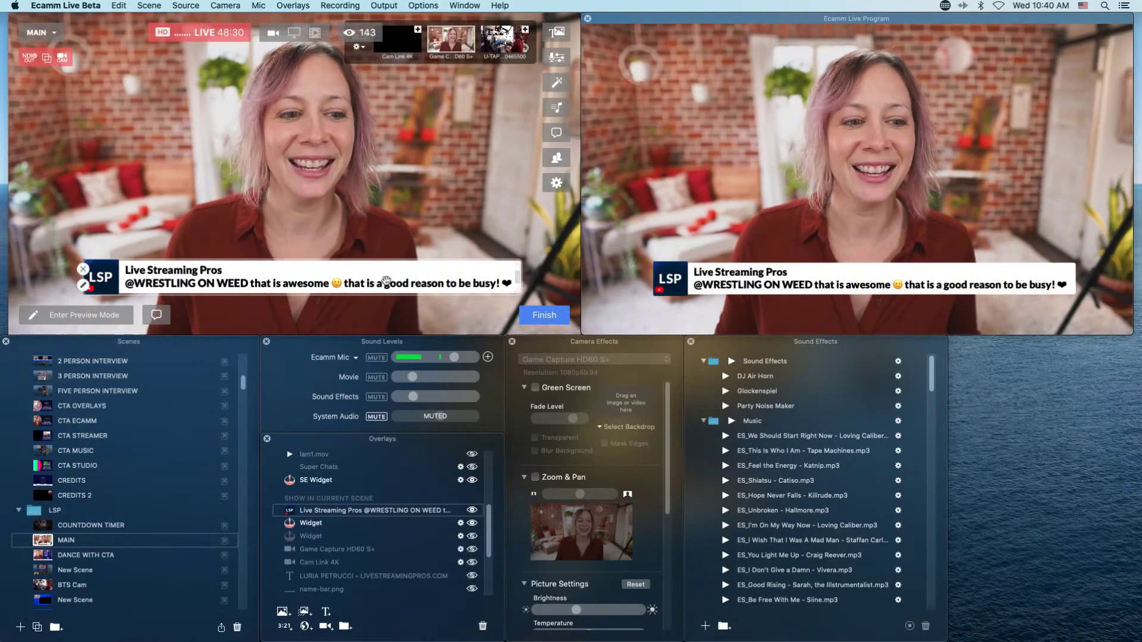
Drag the viewer comment banner to the lower-left edge of the MAIN picture.
left_click_drag(386, 282, 294, 286)
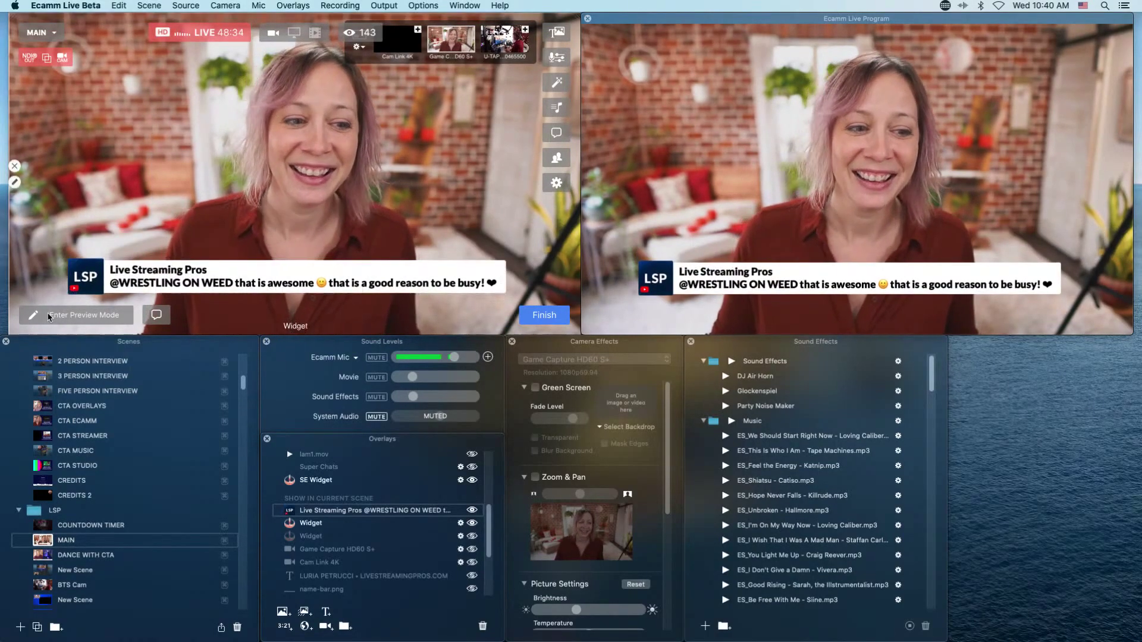
left_click_drag(165, 268, 83, 304)
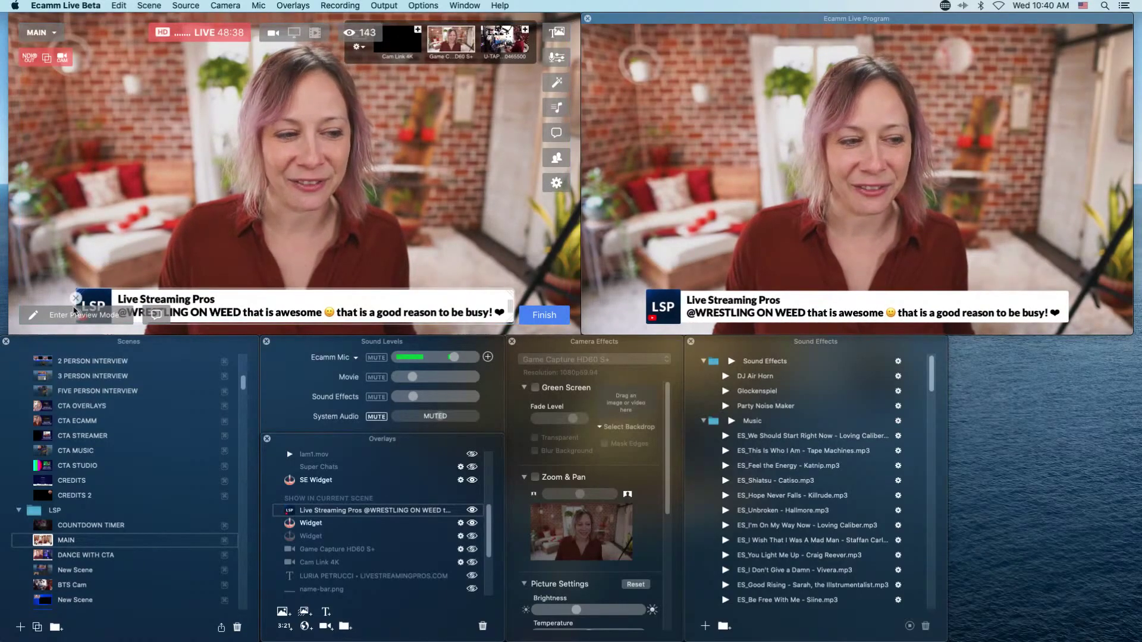